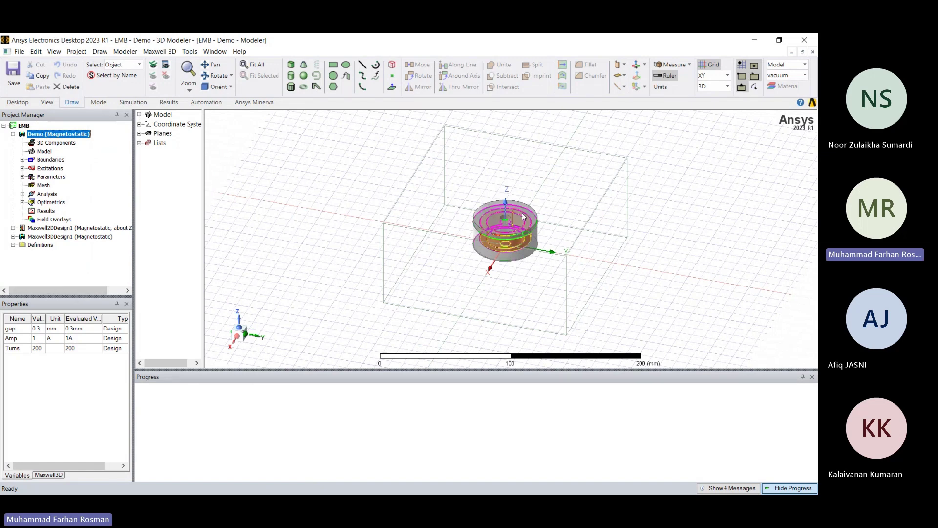
# Step: Create a 2D design from the Demo magnetostatic design using the YZ section plane and the About Z geometry mode
pyautogui.scroll(3, 523, 216)
pyautogui.moveTo(522, 217); pyautogui.dragTo(549, 205)
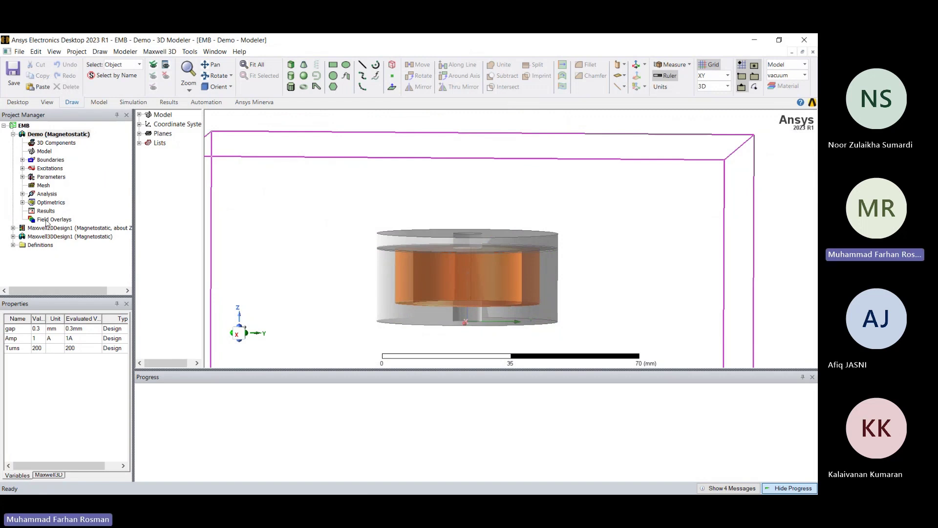
pyautogui.click(54, 135)
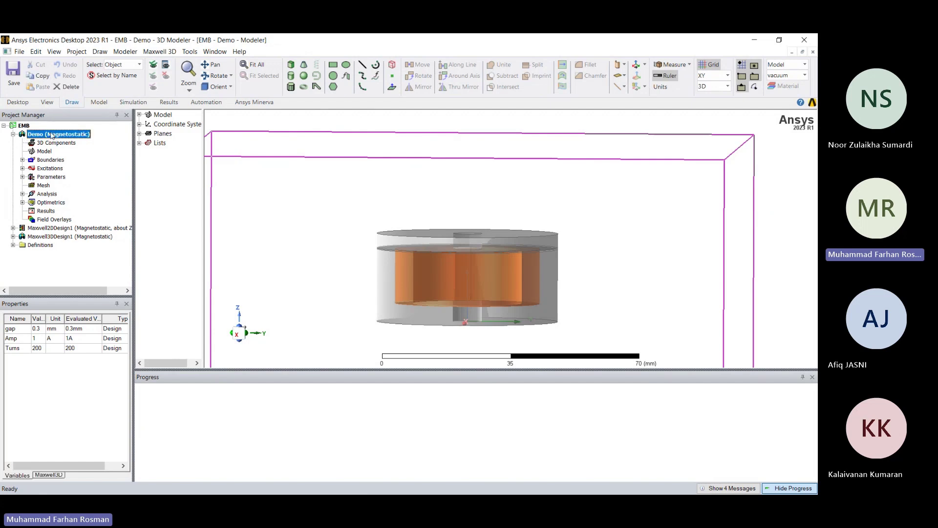
pyautogui.rightClick(52, 135)
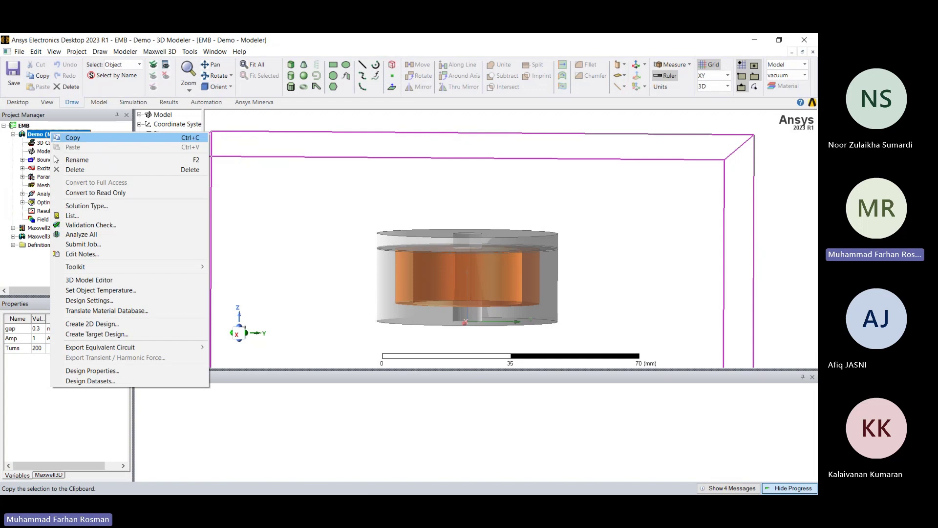
pyautogui.click(106, 326)
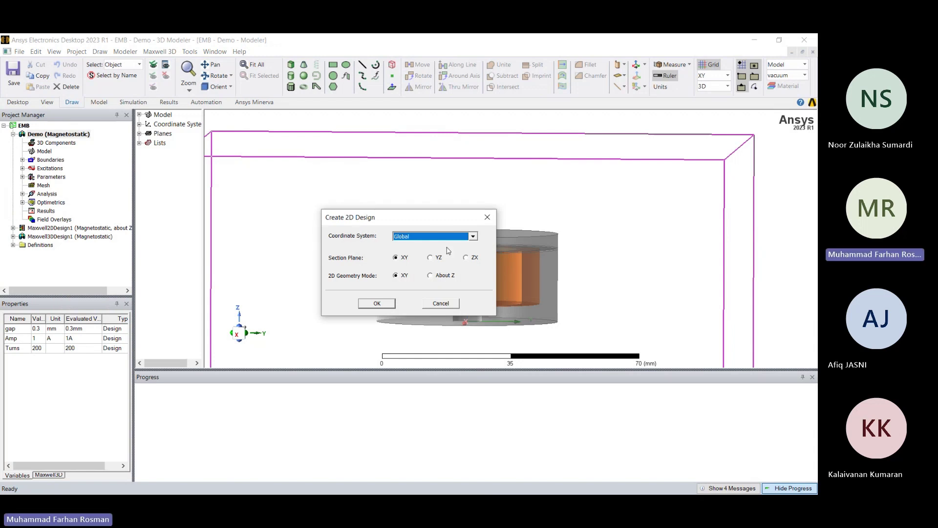
pyautogui.click(431, 261)
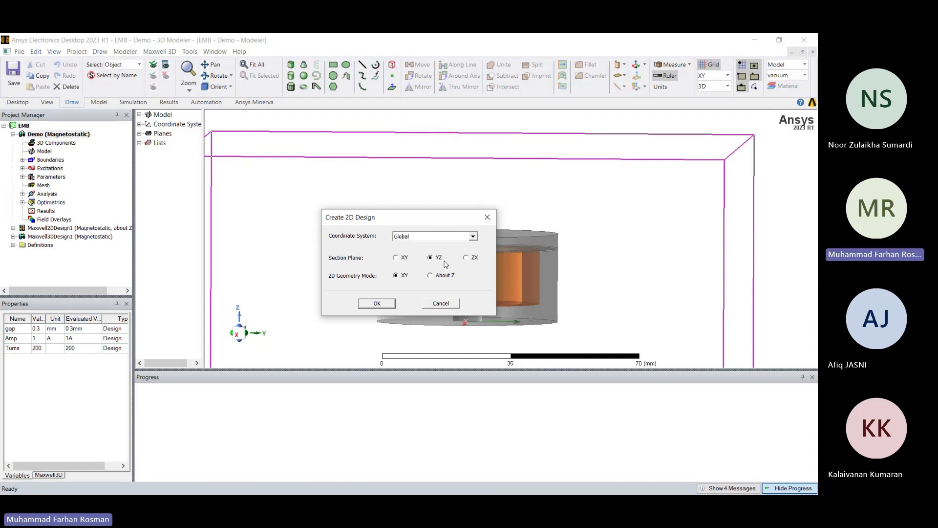
pyautogui.moveTo(423, 227); pyautogui.dragTo(271, 246)
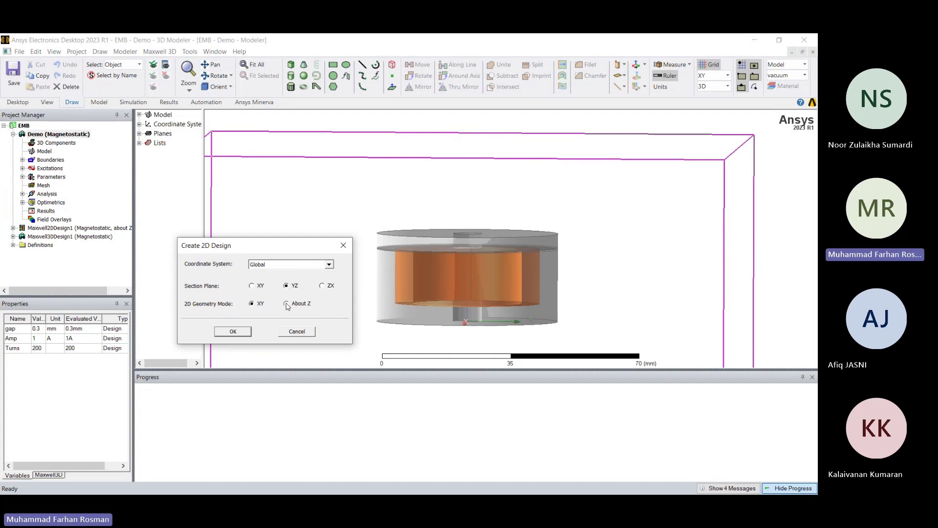
pyautogui.click(249, 332)
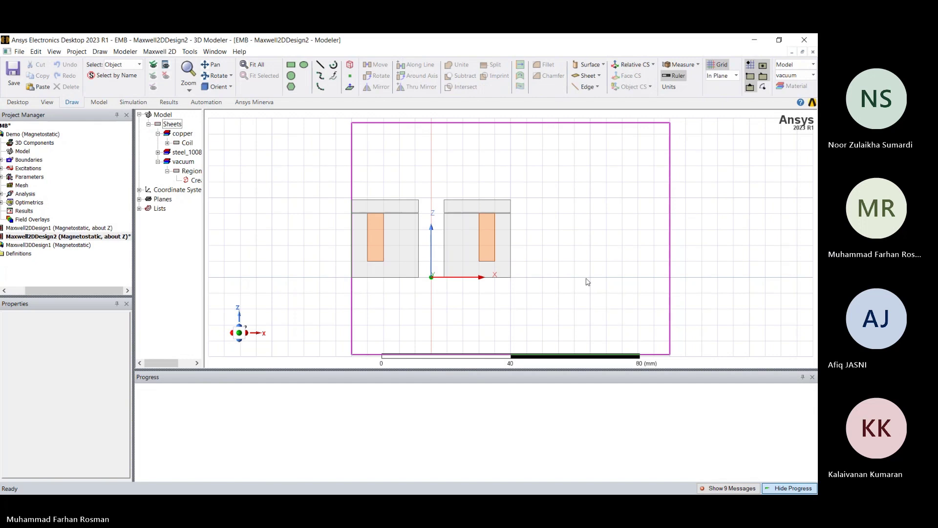
# Step: Delete the vacuum Region sheet surrounding the brake cross-section in the new 2D design
pyautogui.click(723, 241)
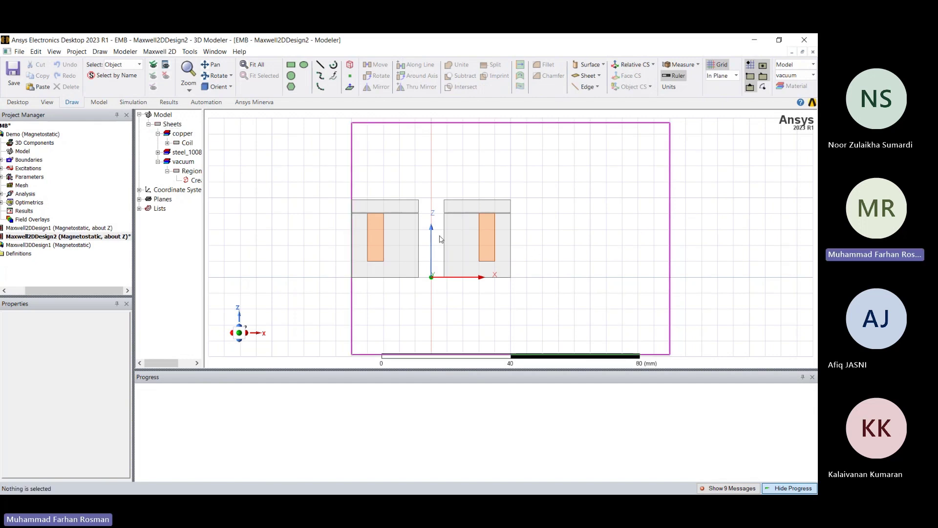
pyautogui.scroll(3, 390, 234)
pyautogui.scroll(1, 461, 251)
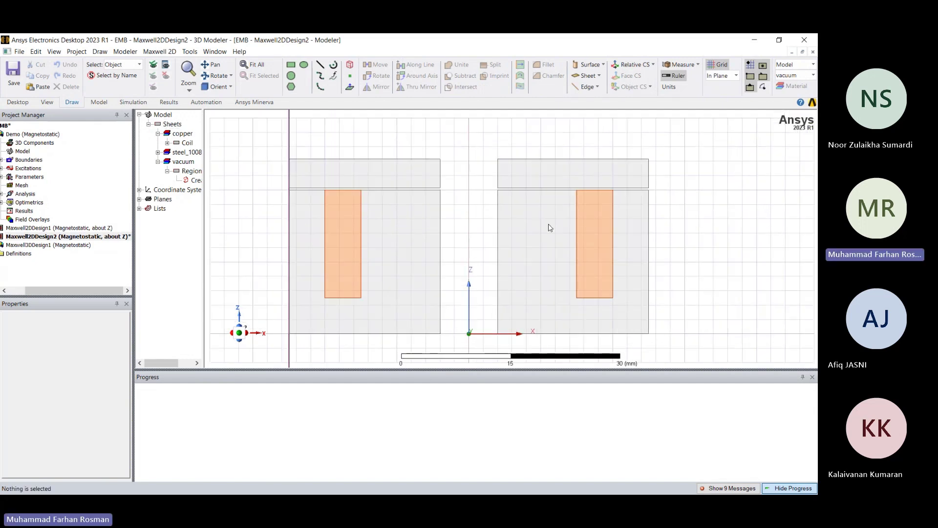
pyautogui.scroll(-3, 557, 230)
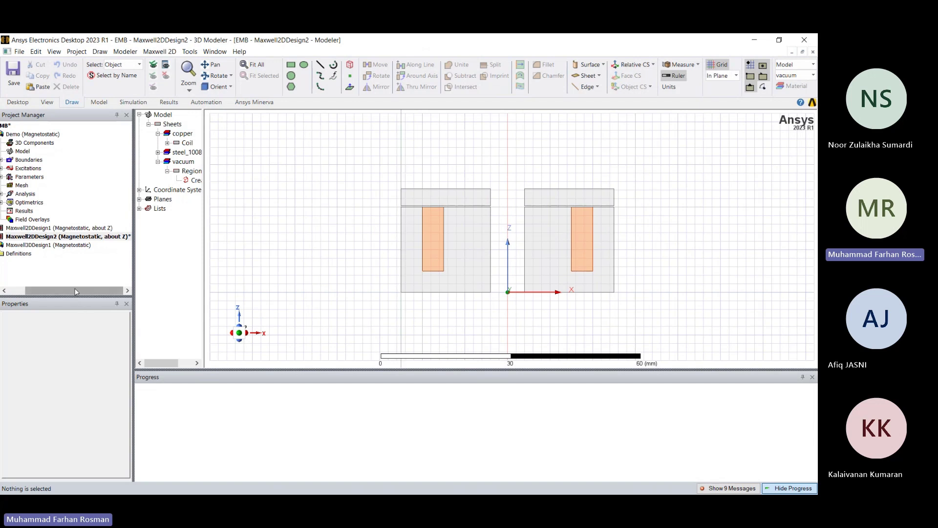
pyautogui.moveTo(76, 290); pyautogui.dragTo(58, 290)
pyautogui.click(58, 237)
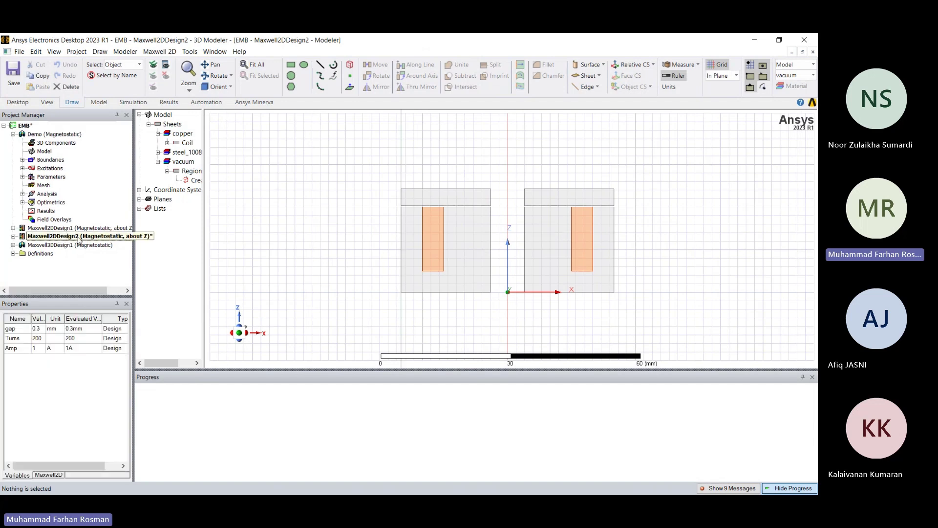
pyautogui.scroll(-2, 556, 262)
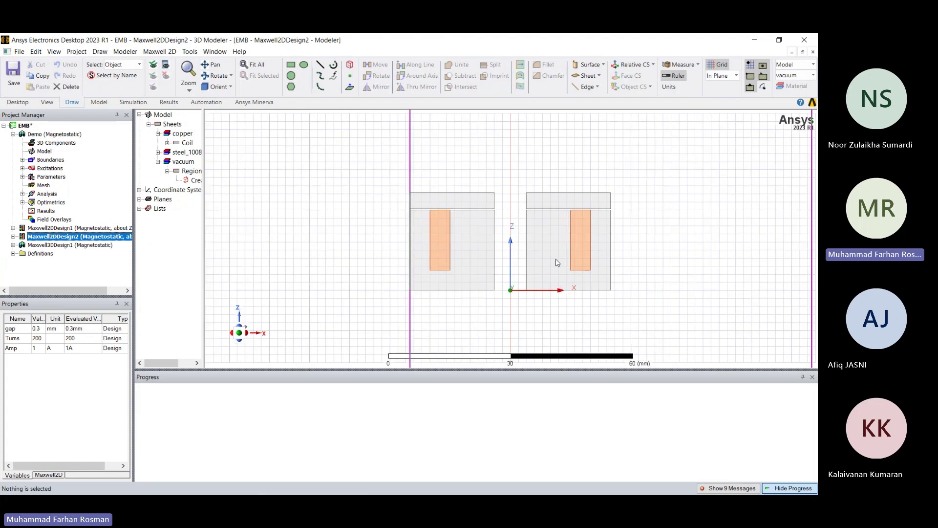
pyautogui.click(760, 186)
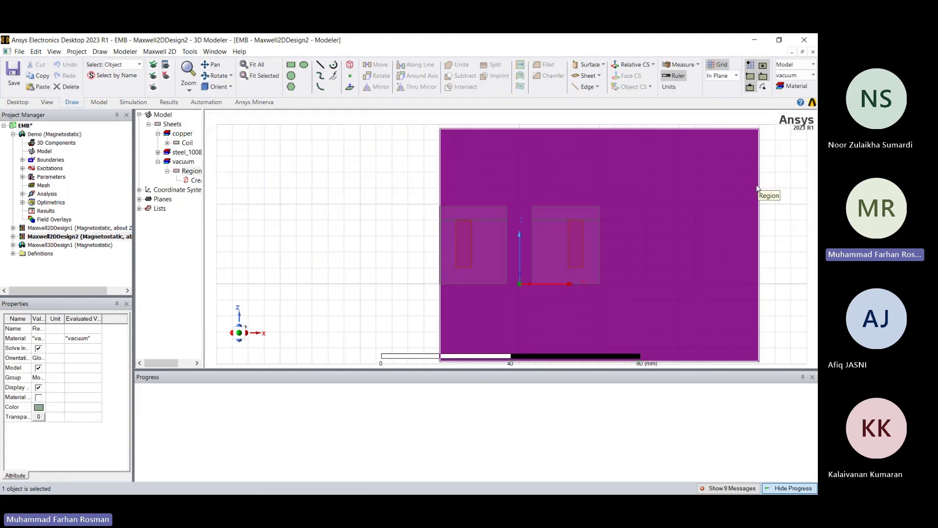
pyautogui.press('Delete')
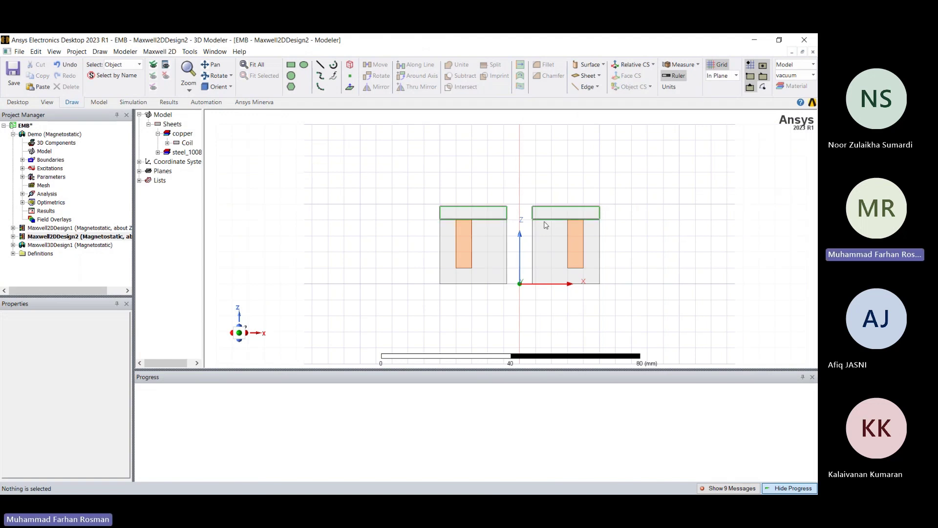
# Step: Separate the coil, brake plate and core sheets into individual bodies on each side of the Z axis
pyautogui.scroll(2, 557, 227)
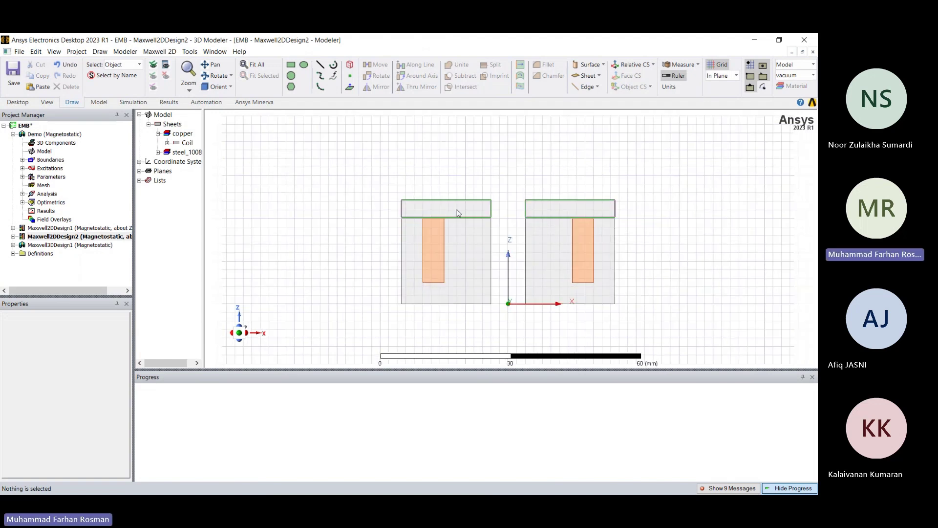
pyautogui.moveTo(494, 191); pyautogui.dragTo(356, 347)
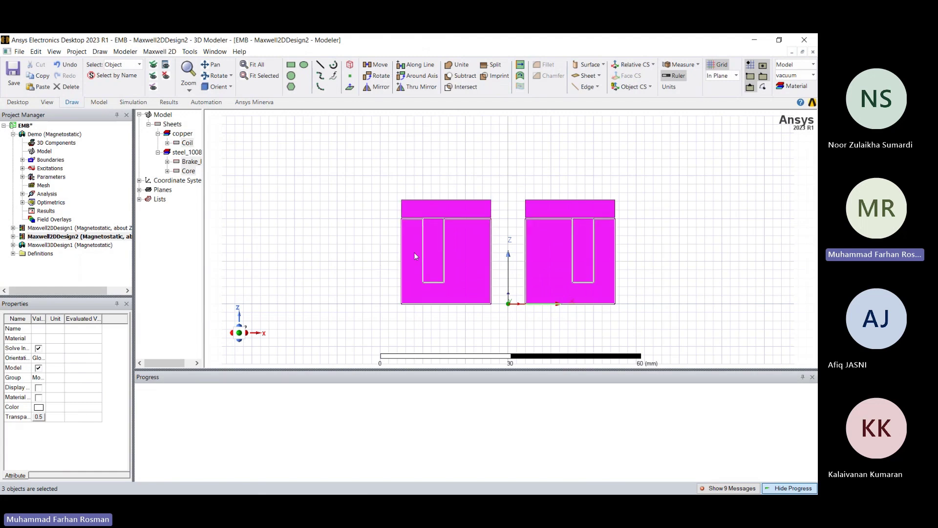
pyautogui.click(327, 234)
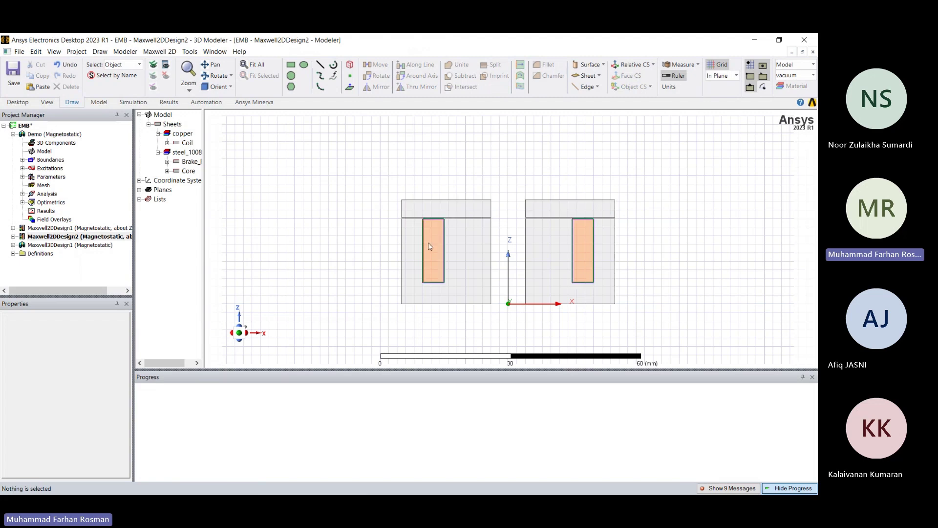
pyautogui.moveTo(354, 171); pyautogui.dragTo(717, 344)
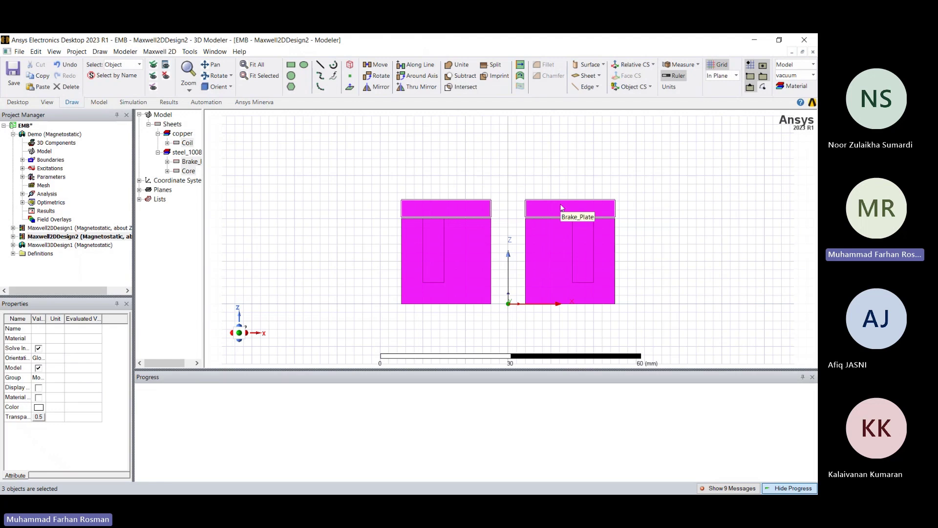
pyautogui.rightClick(561, 207)
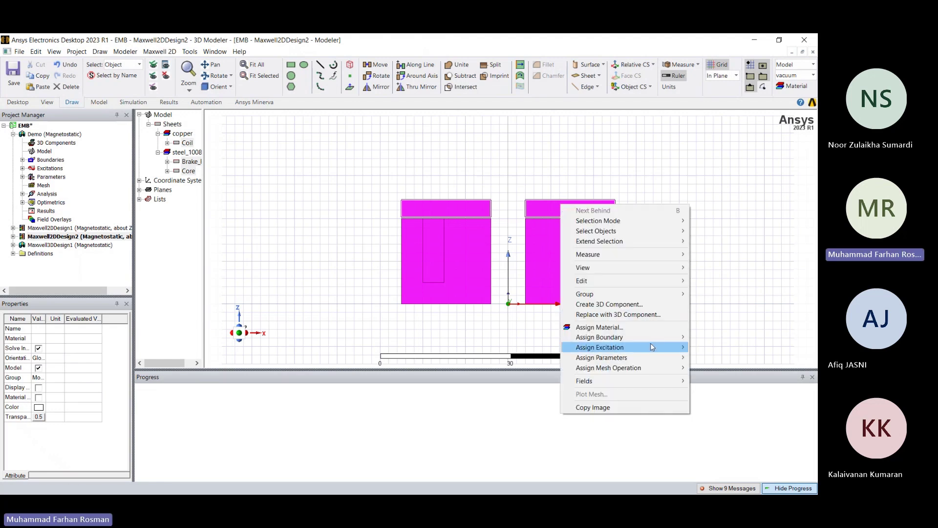
pyautogui.moveTo(649, 282)
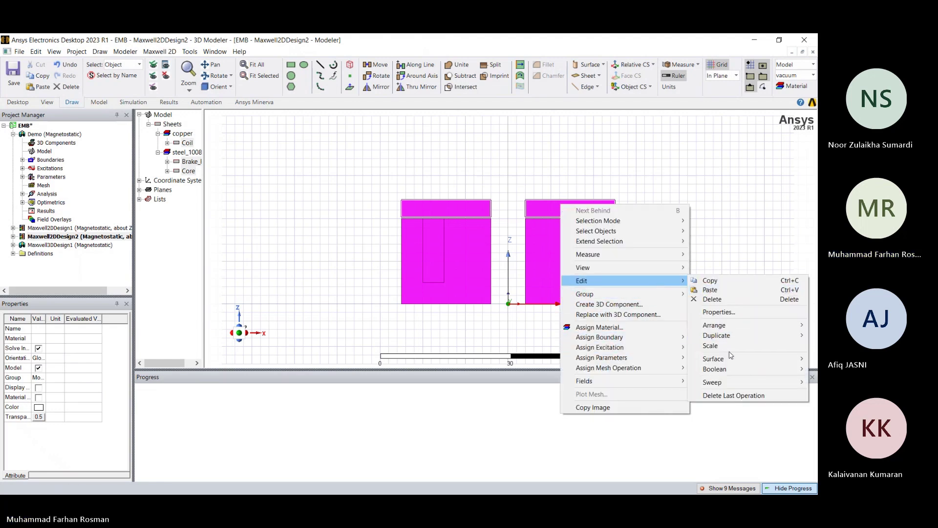
pyautogui.moveTo(727, 370)
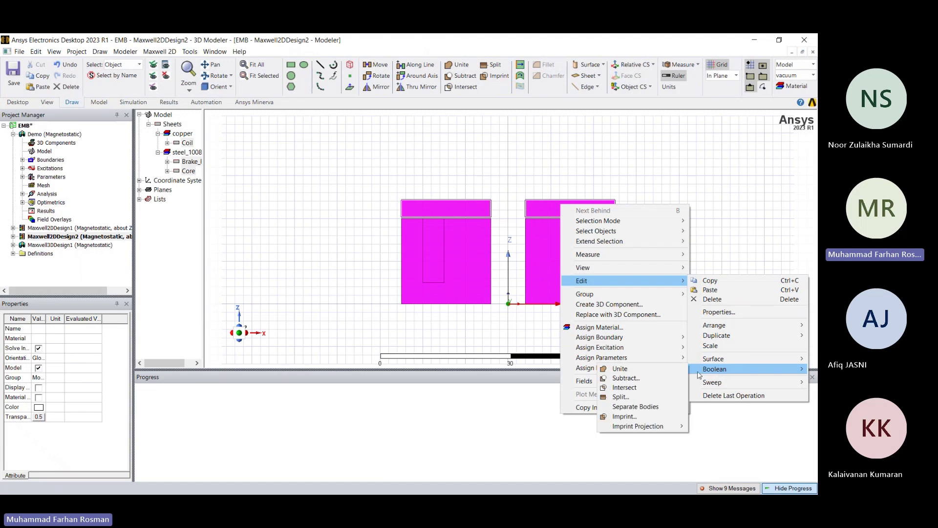
pyautogui.click(662, 407)
# Step: Select the brake plate, coil and core pieces on both sides of the Z axis individually to check their separation
pyautogui.click(452, 214)
pyautogui.click(426, 251)
pyautogui.click(415, 259)
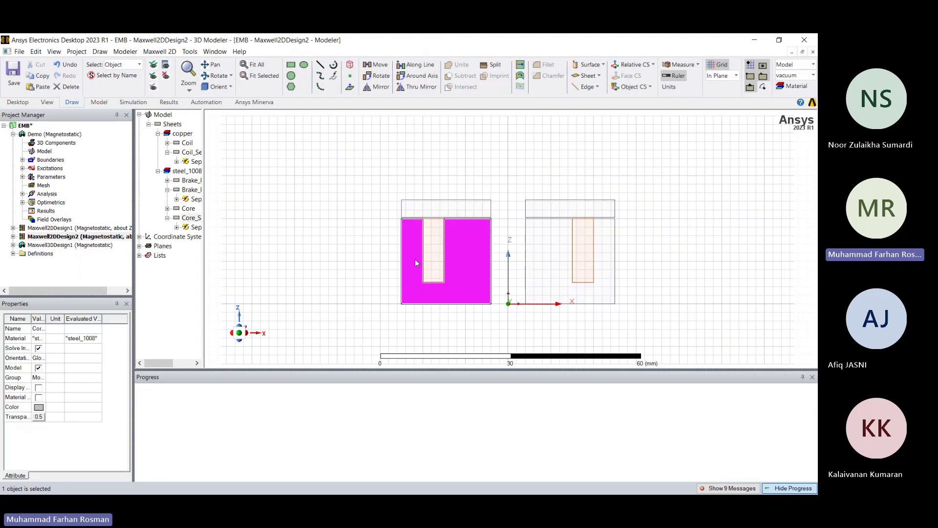
pyautogui.click(550, 262)
pyautogui.click(589, 260)
pyautogui.click(572, 208)
pyautogui.click(584, 252)
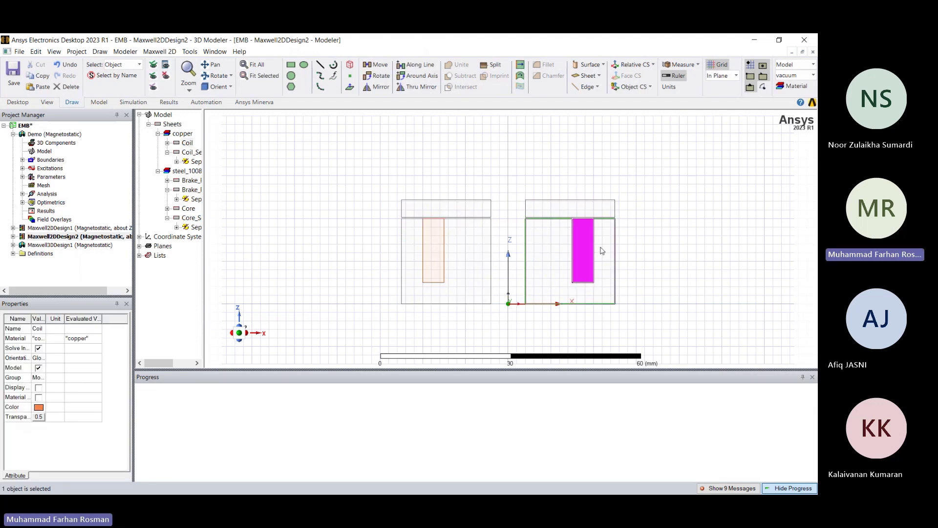
pyautogui.click(560, 259)
# Step: Delete the brake plate, coil and core pieces on the negative X side of the Z axis
pyautogui.moveTo(357, 167); pyautogui.dragTo(503, 336)
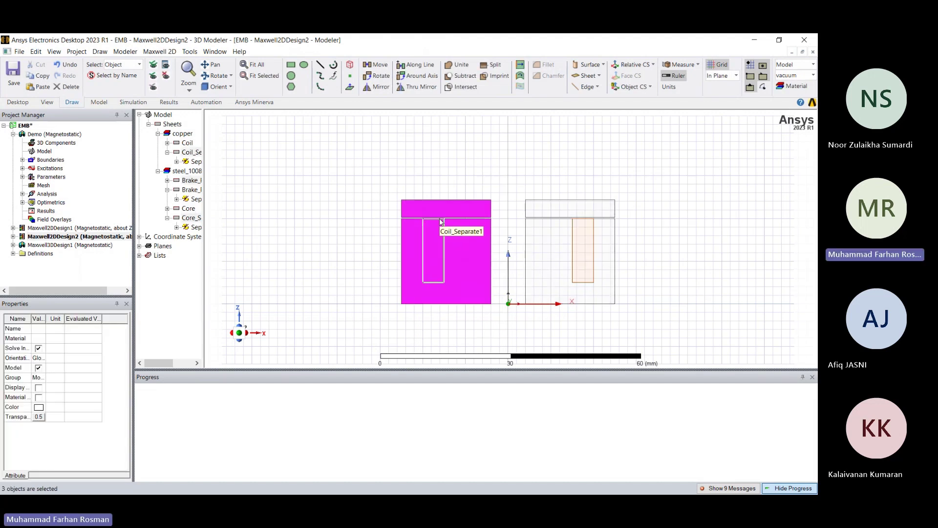
pyautogui.press('Delete')
pyautogui.scroll(-1, 686, 242)
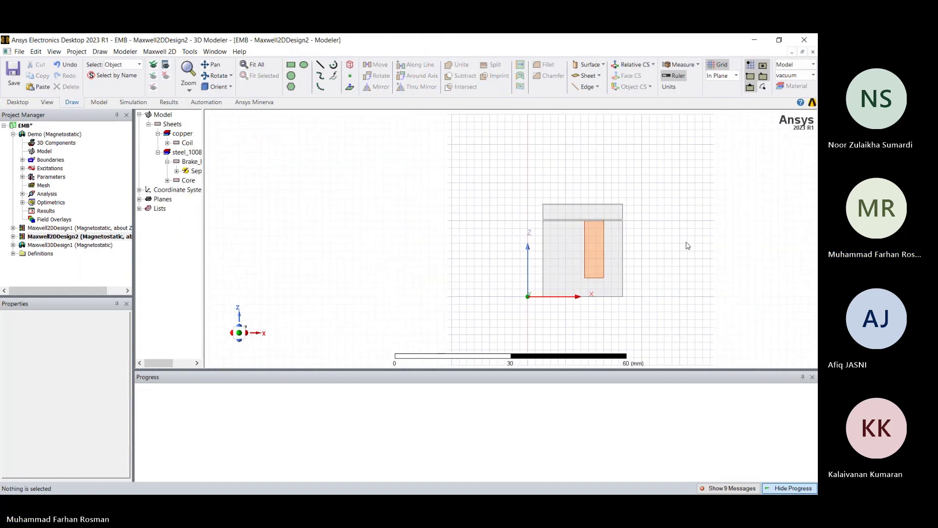
# Step: Hide the progress display to enlarge the modeling area around the remaining half section
pyautogui.click(791, 488)
pyautogui.scroll(1, 542, 230)
pyautogui.scroll(-3, 542, 230)
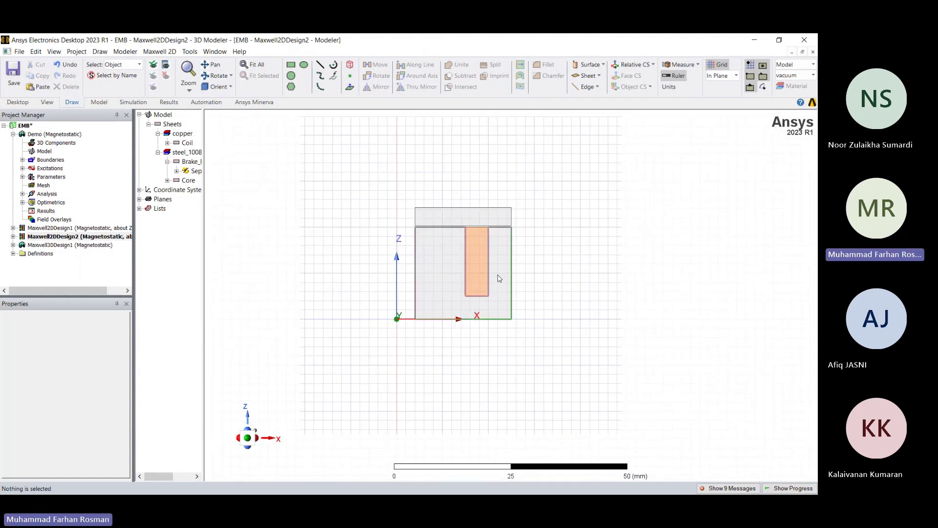
pyautogui.moveTo(548, 274); pyautogui.dragTo(575, 281)
pyautogui.scroll(-1, 570, 278)
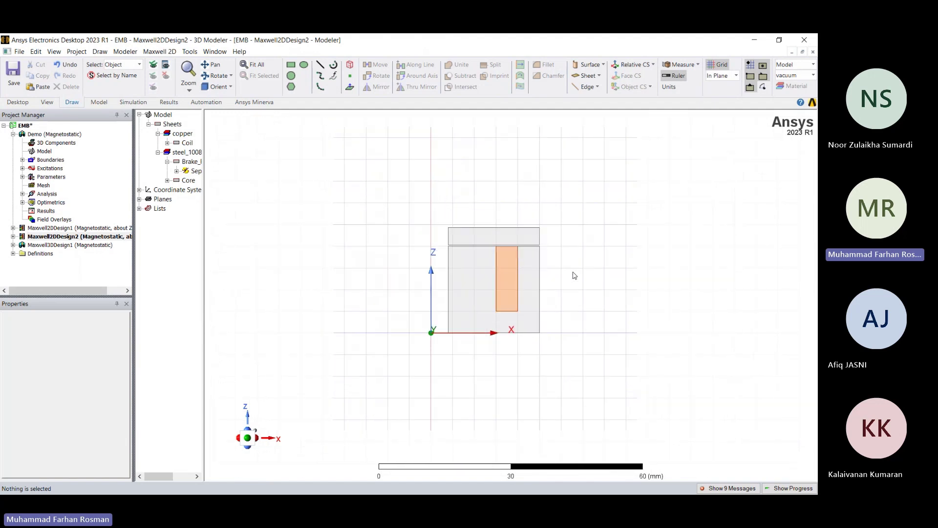
pyautogui.scroll(1, 573, 280)
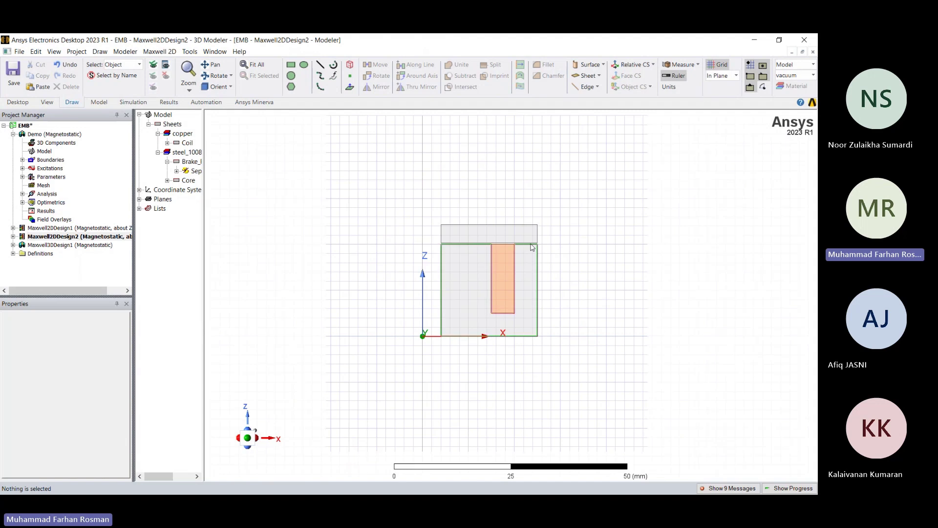
# Step: Draw a rectangle around the half section from (0, 0, 40) mm with X size 42 mm and Z size -60 mm
pyautogui.click(291, 65)
pyautogui.click(422, 152)
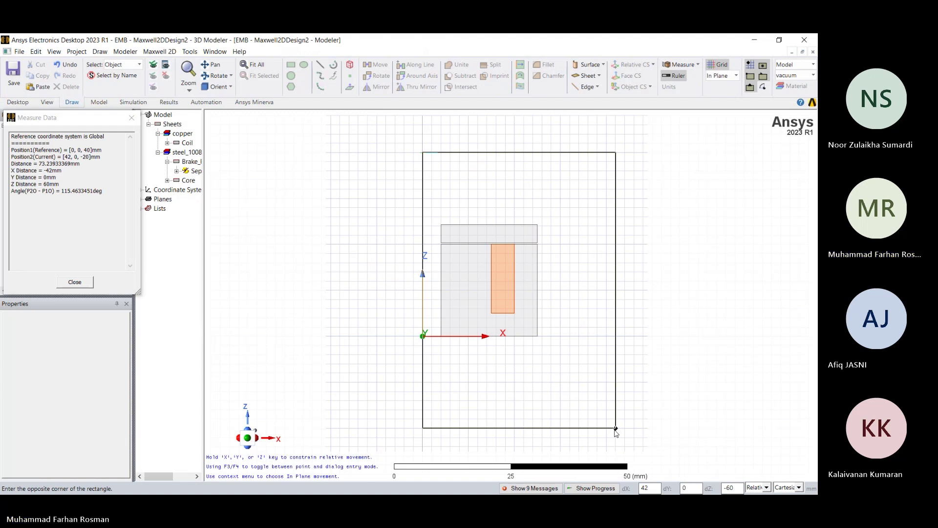
pyautogui.click(616, 428)
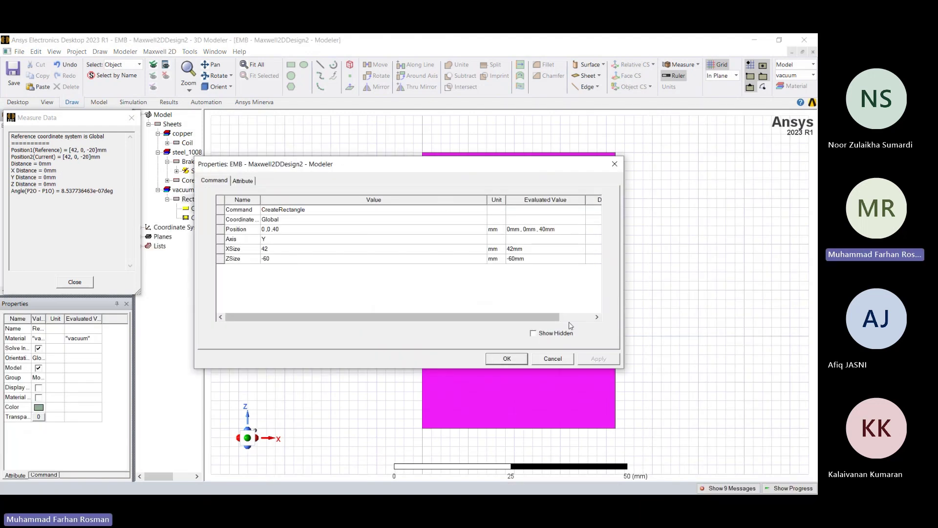
pyautogui.click(513, 358)
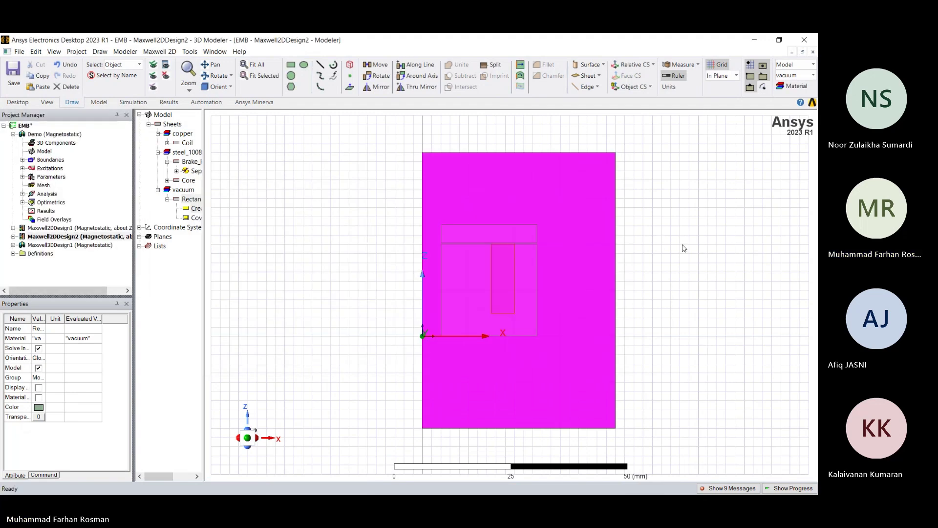
# Step: Set the transparency of the new vacuum rectangle to 0.9
pyautogui.click(661, 240)
pyautogui.click(512, 186)
pyautogui.rightClick(511, 182)
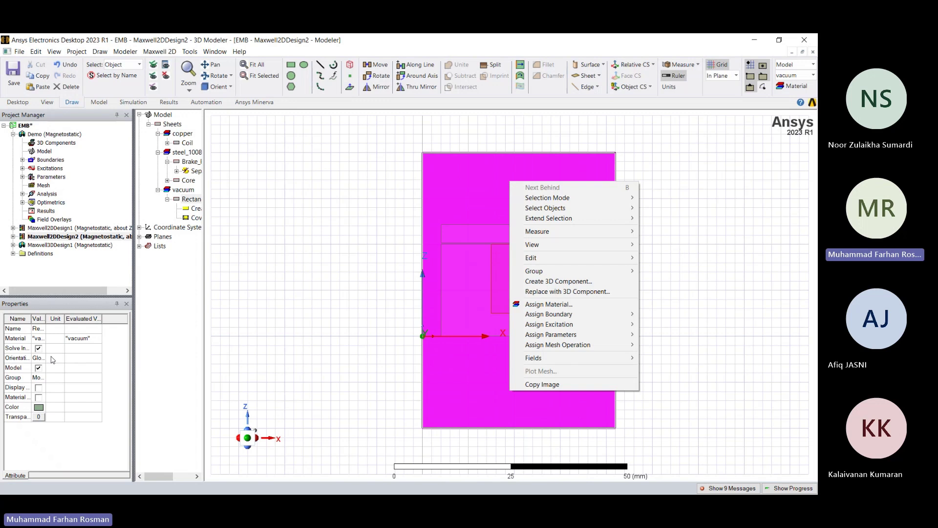
pyautogui.click(38, 417)
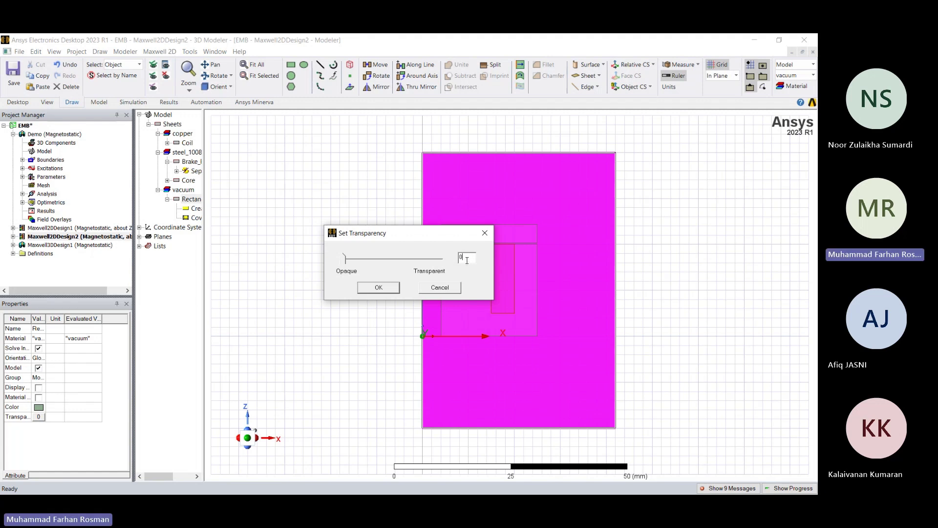
pyautogui.write('.9')
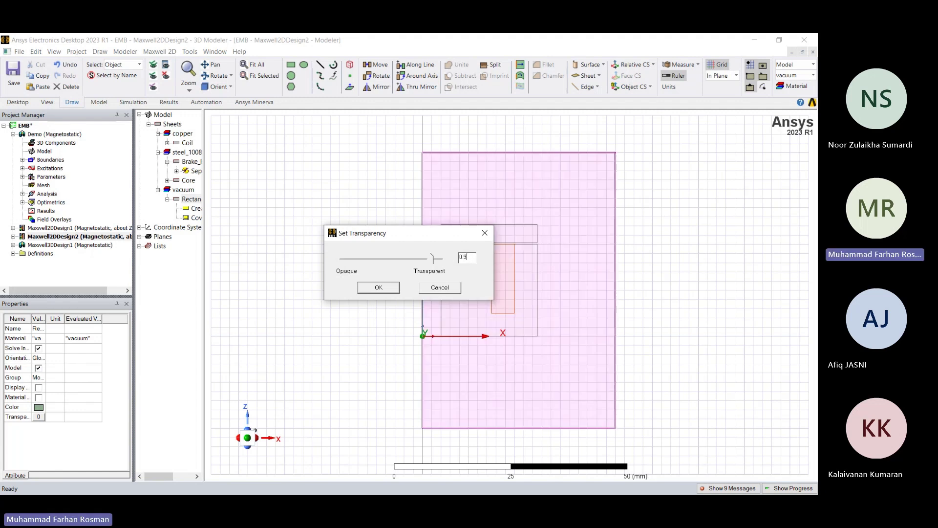
pyautogui.click(393, 291)
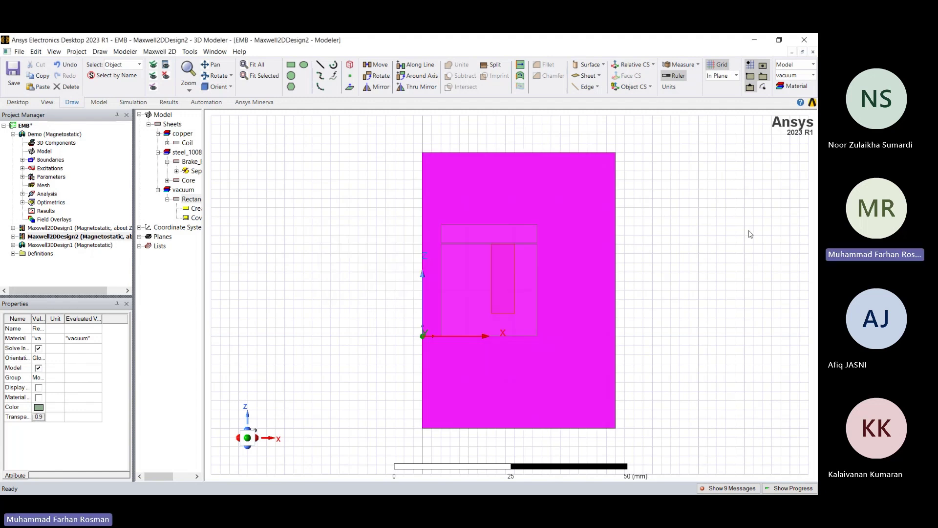
# Step: Assign a current excitation of Amp*Turns with positive reference direction to the coil sheet
pyautogui.click(652, 241)
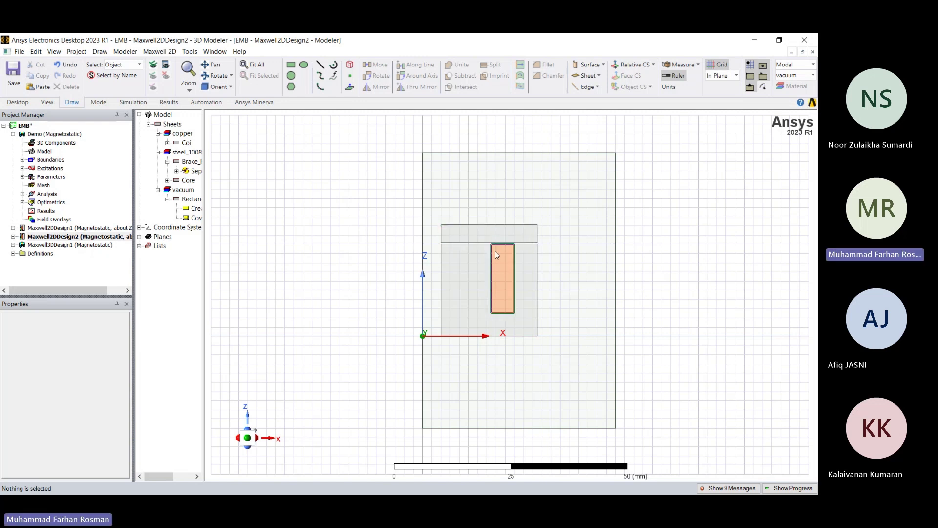
pyautogui.click(502, 268)
pyautogui.click(499, 274)
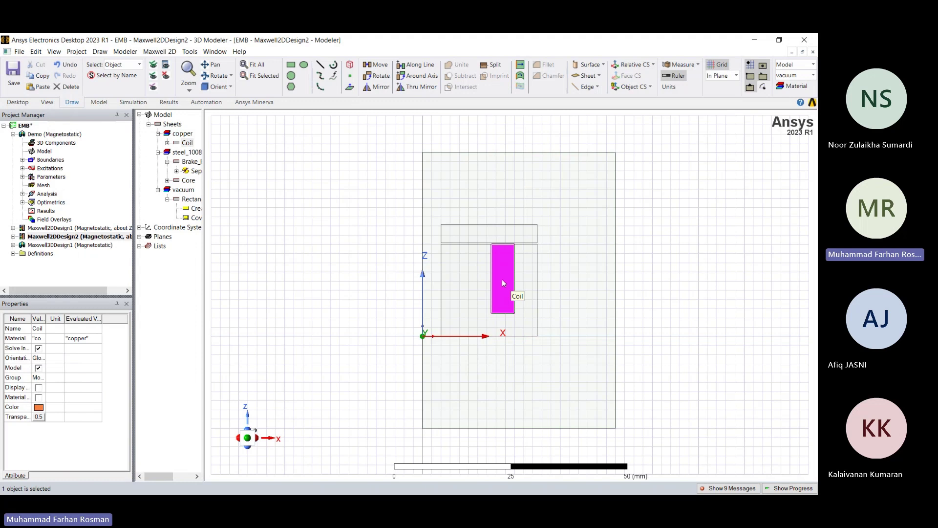
pyautogui.rightClick(502, 275)
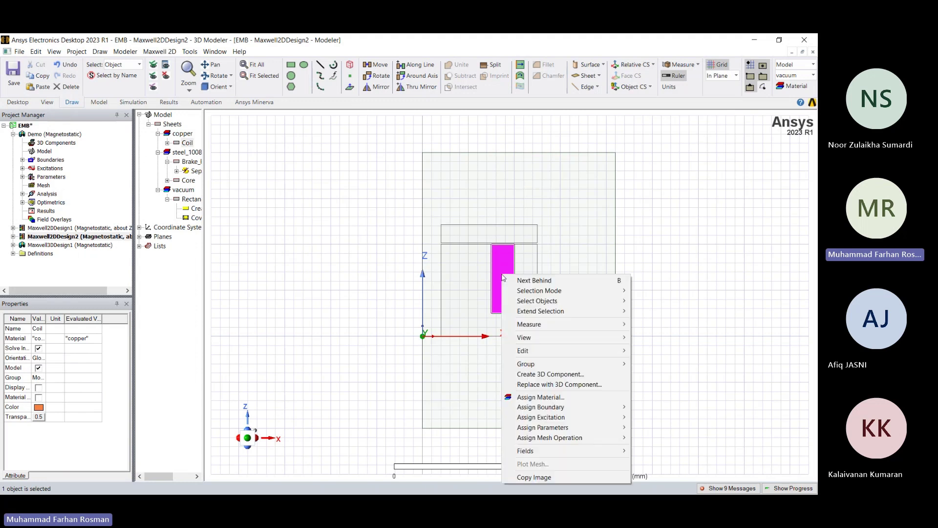
pyautogui.moveTo(591, 412)
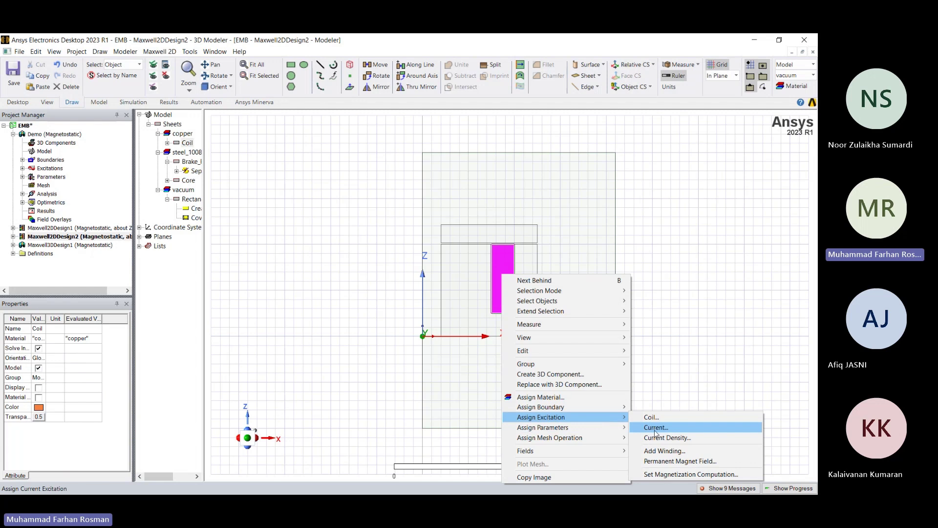
pyautogui.click(654, 429)
pyautogui.press('Tab')
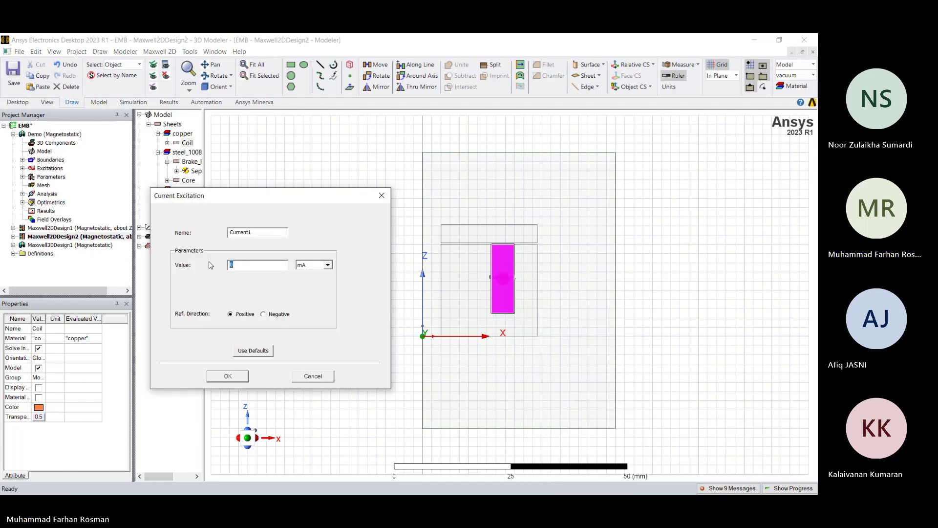
pyautogui.write('Amp')
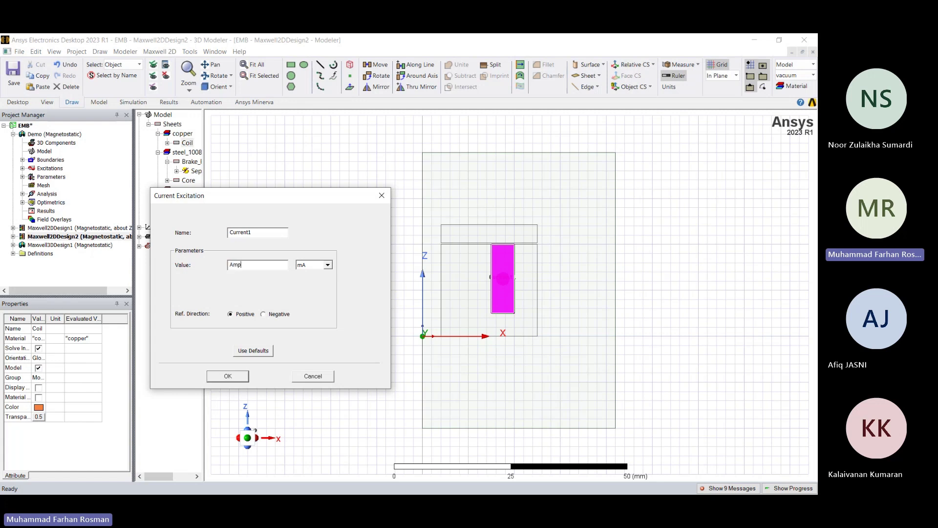
pyautogui.write('*Turns')
pyautogui.press('Return')
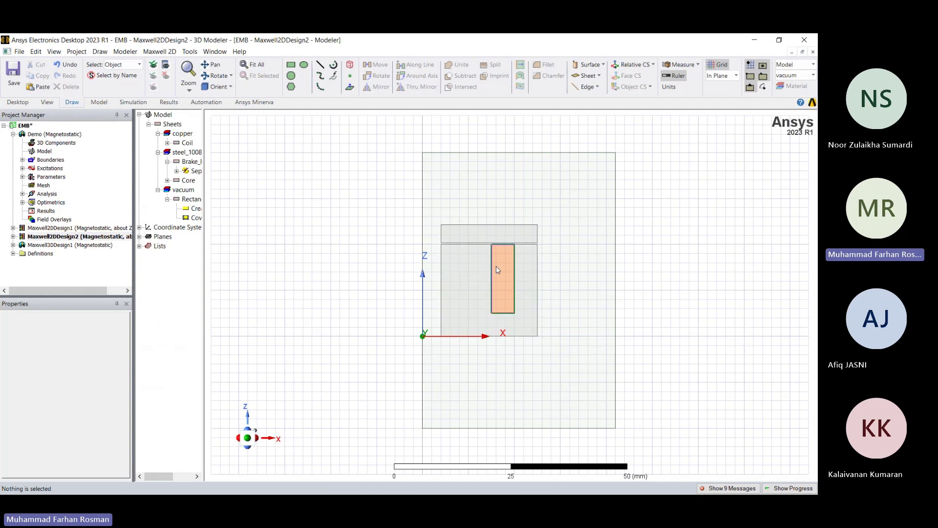
# Step: Assign a force parameter named Force1 to the brake plate sheet
pyautogui.click(491, 241)
pyautogui.click(485, 236)
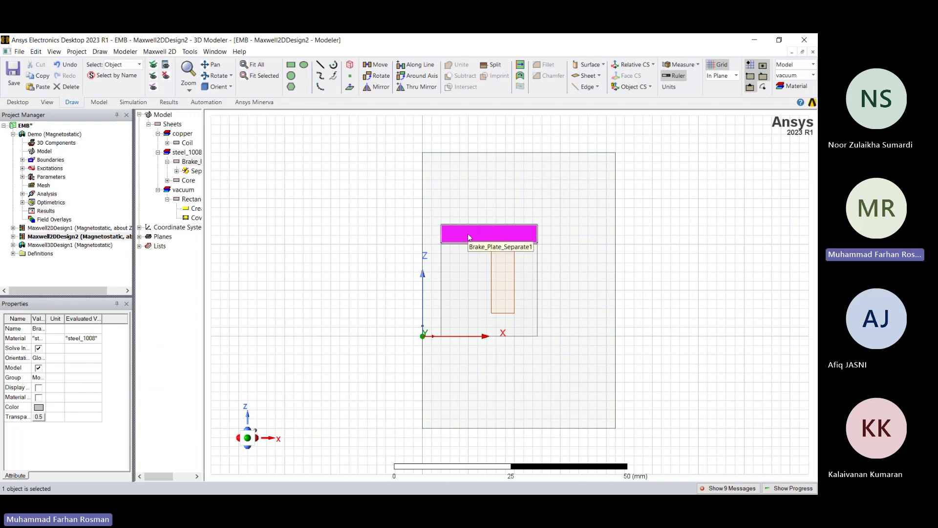
pyautogui.rightClick(471, 232)
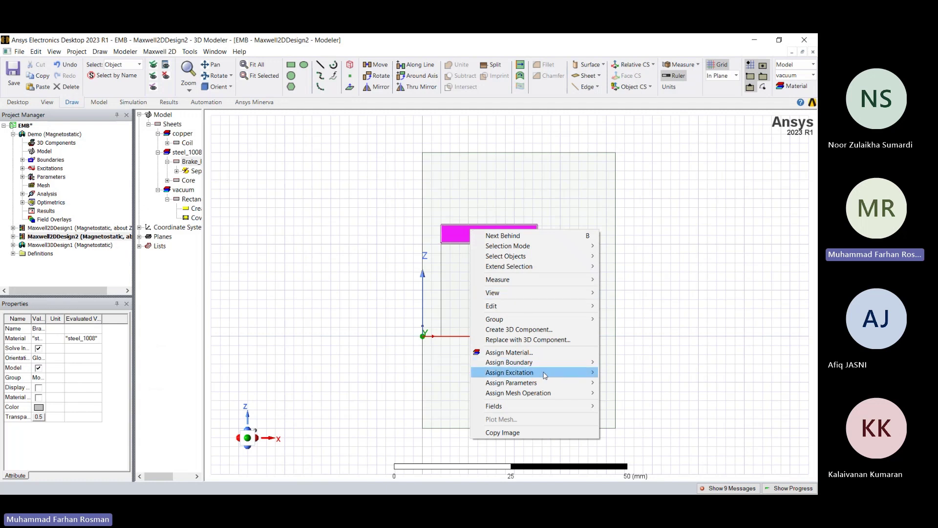
pyautogui.moveTo(552, 375)
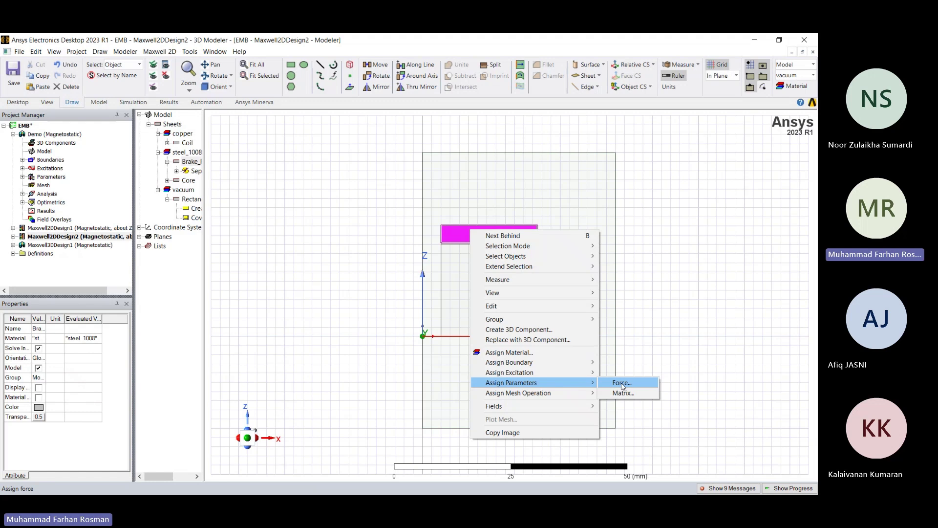
pyautogui.click(622, 385)
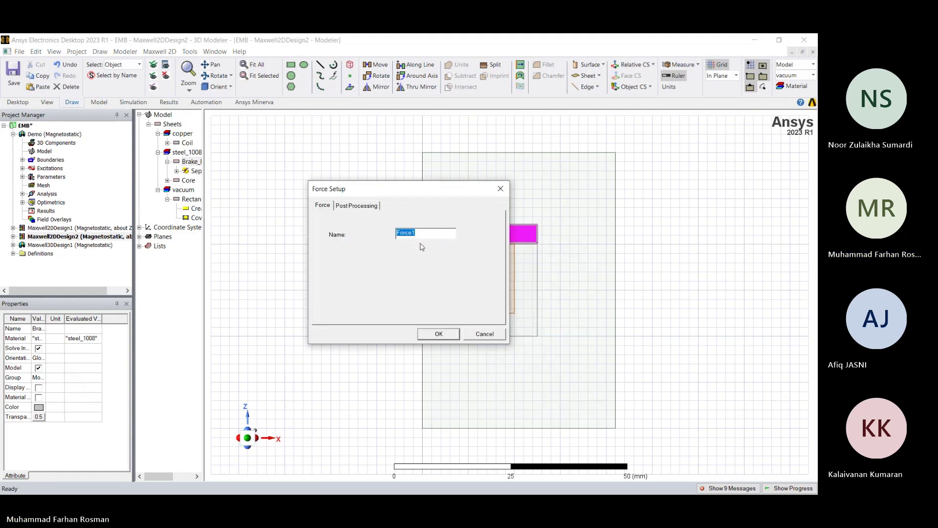
pyautogui.moveTo(393, 192); pyautogui.dragTo(300, 180)
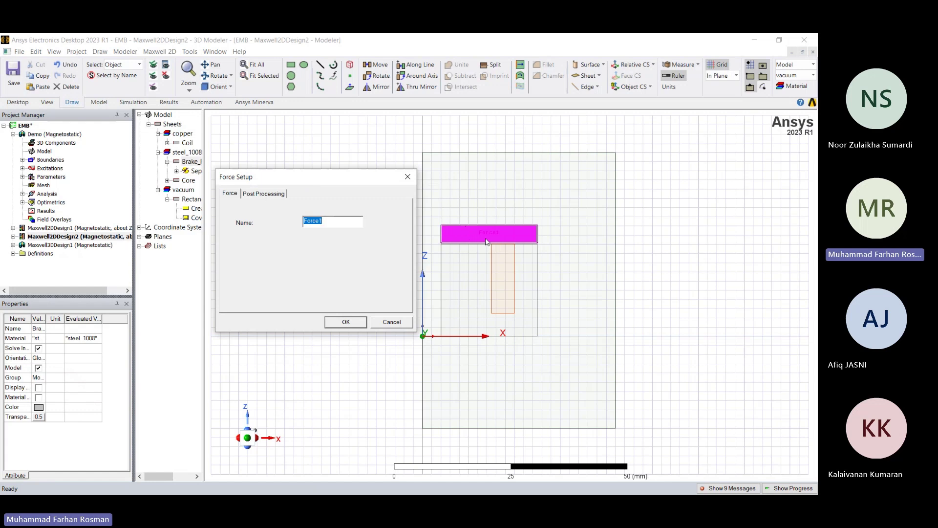
pyautogui.click(345, 322)
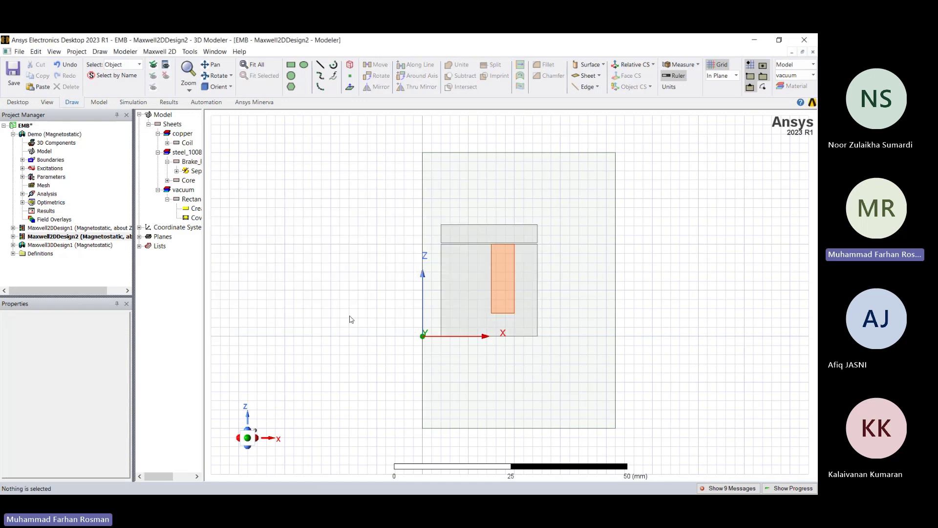
# Step: Inspect the insulating boundary and the current excitation defined in the Demo 3D design
pyautogui.click(22, 160)
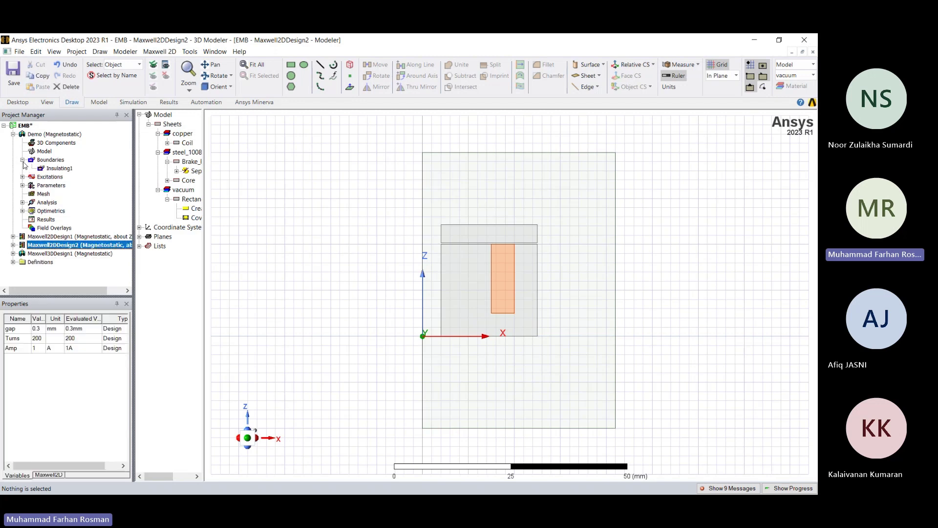
pyautogui.click(59, 168)
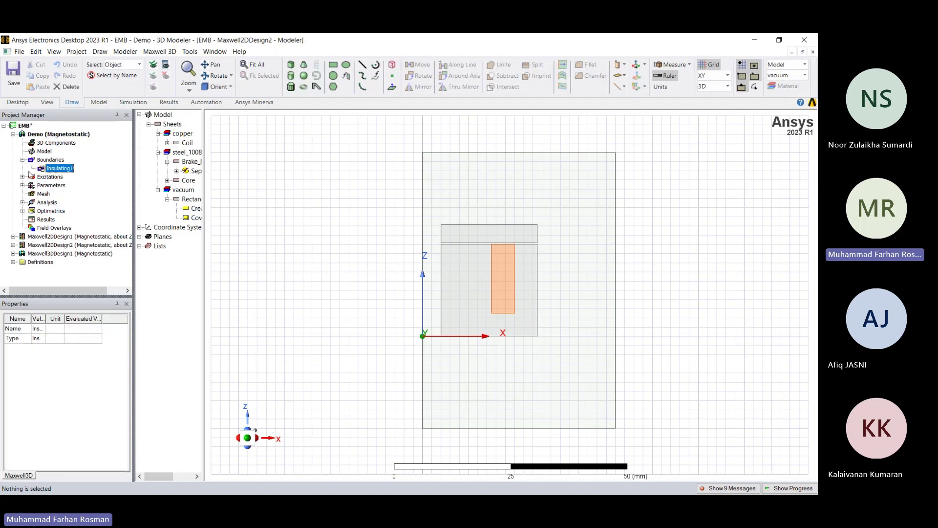
pyautogui.click(22, 177)
pyautogui.click(52, 185)
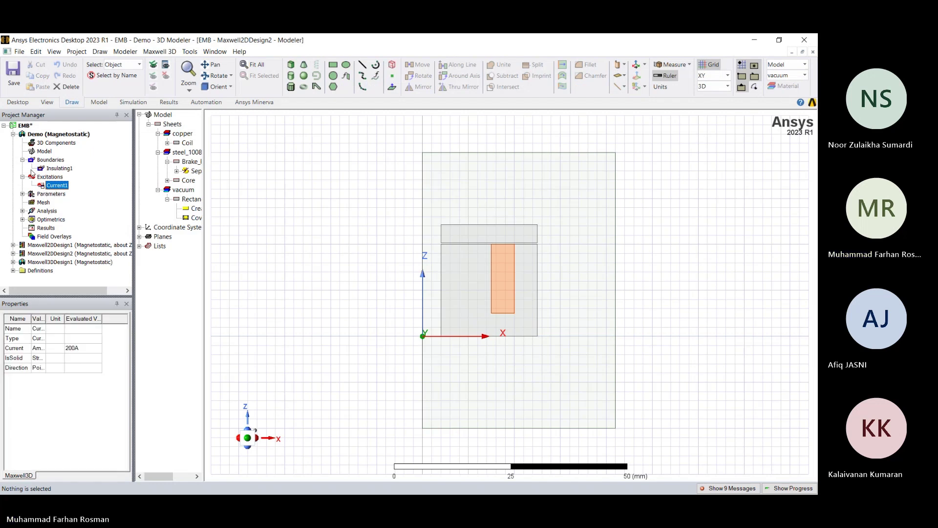
pyautogui.click(13, 134)
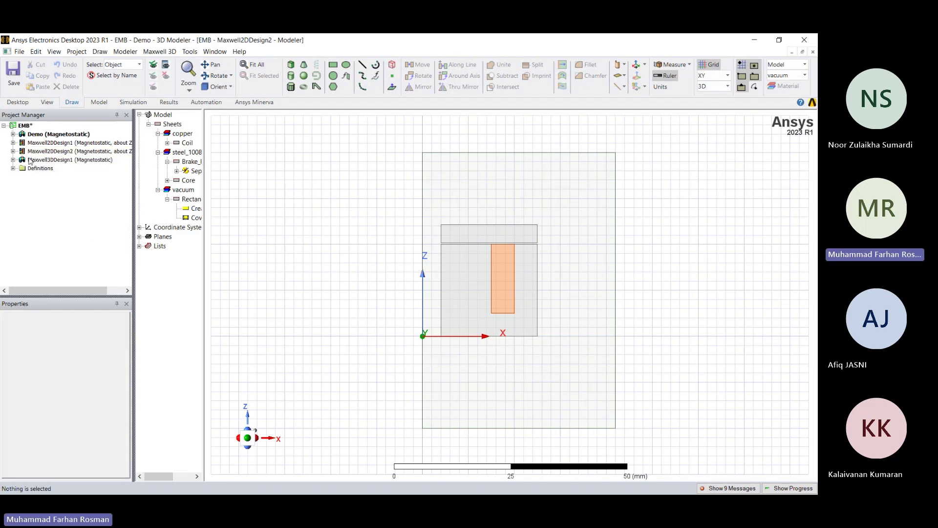
# Step: Look over the setup items of Maxwell3DDesign1 and return to Maxwell2DDesign2
pyautogui.doubleClick(50, 161)
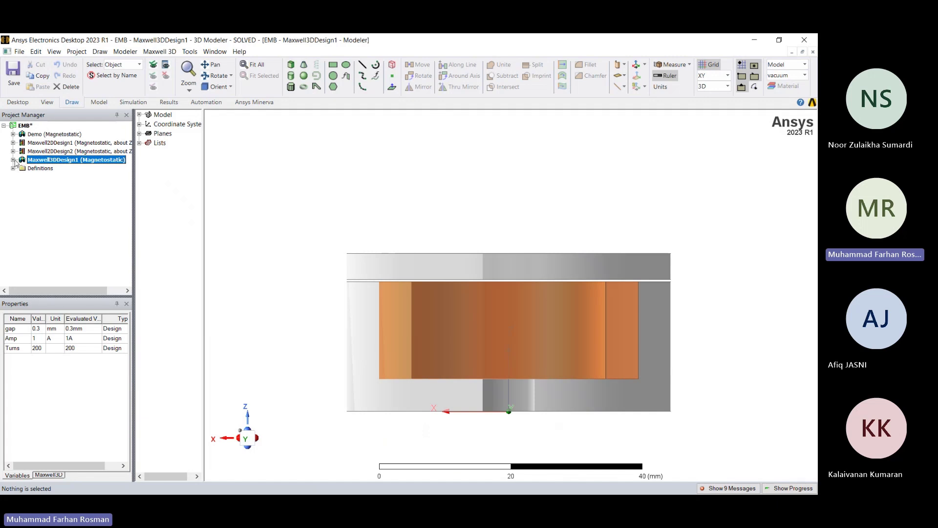
pyautogui.click(13, 160)
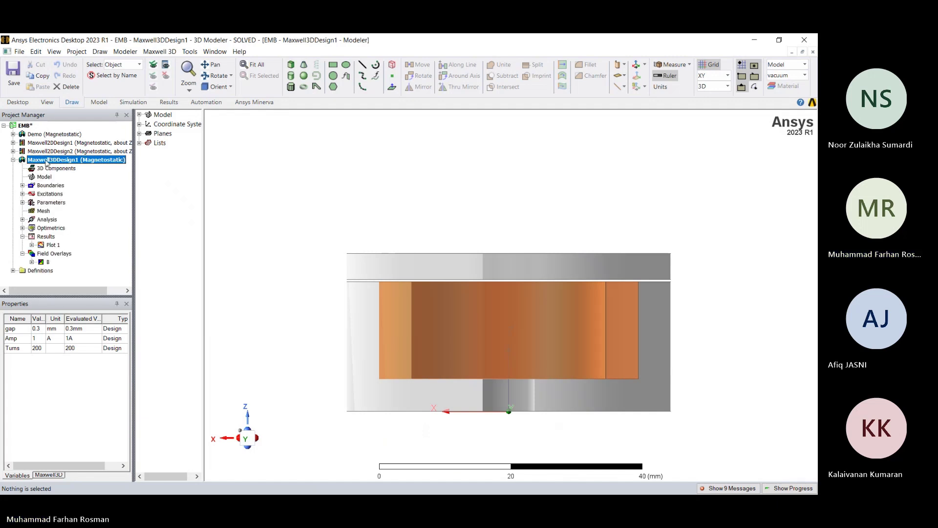
pyautogui.click(13, 160)
pyautogui.doubleClick(43, 151)
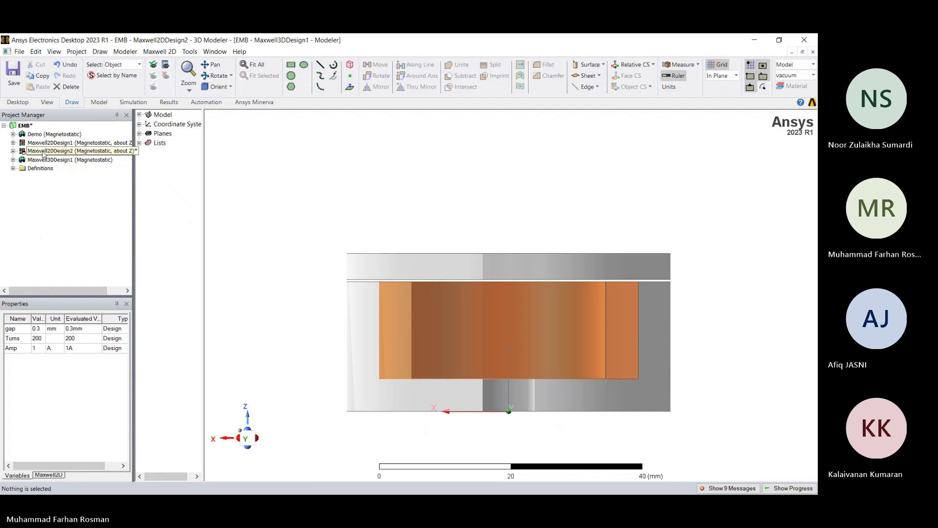
pyautogui.doubleClick(51, 152)
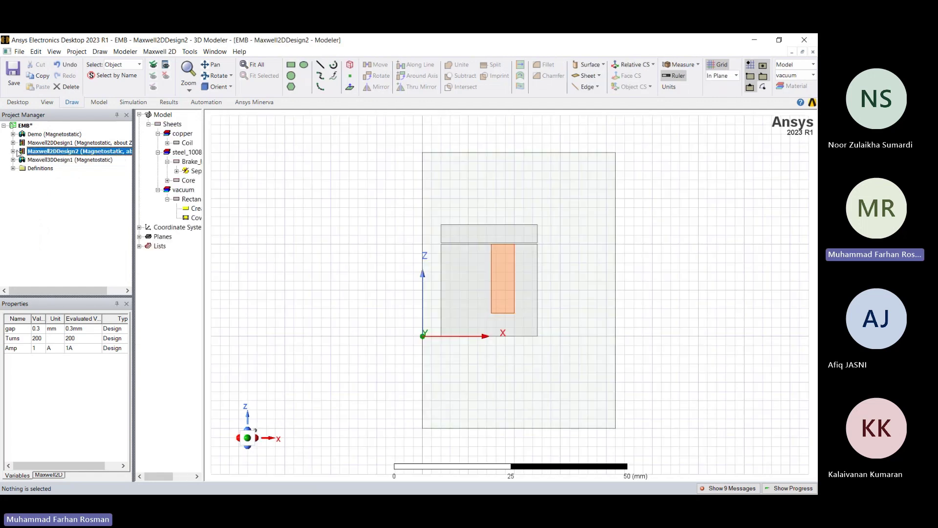
pyautogui.doubleClick(51, 143)
pyautogui.doubleClick(51, 151)
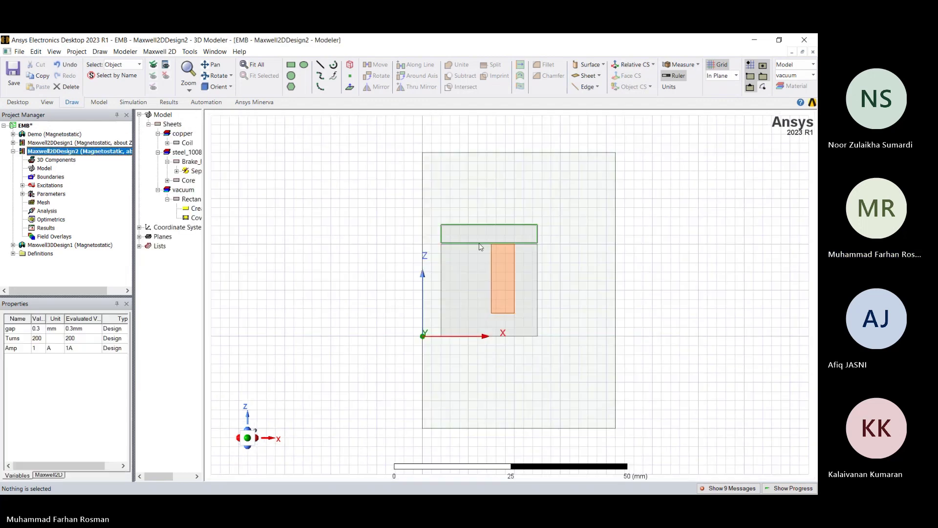
# Step: Review the current excitation and the force parameter assigned in Maxwell2DDesign2
pyautogui.click(481, 247)
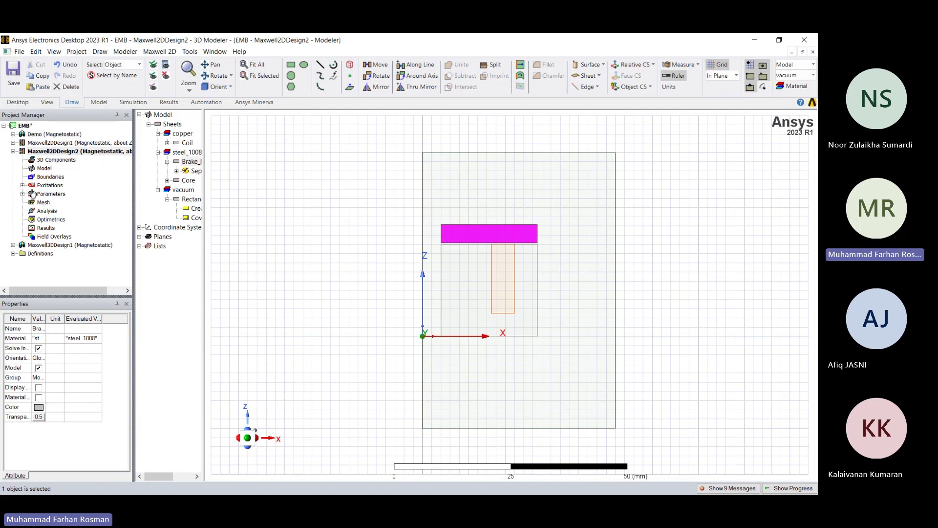
pyautogui.click(22, 185)
pyautogui.click(55, 194)
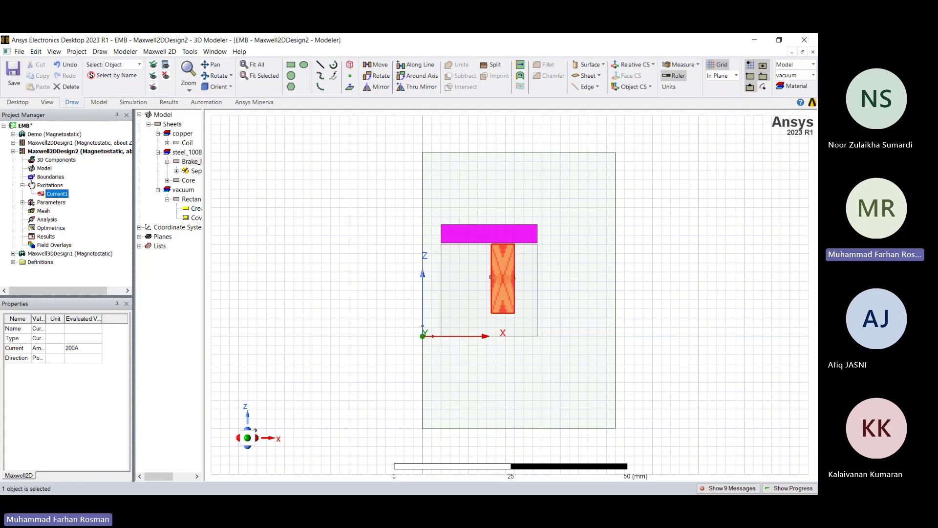
pyautogui.click(23, 202)
pyautogui.click(55, 211)
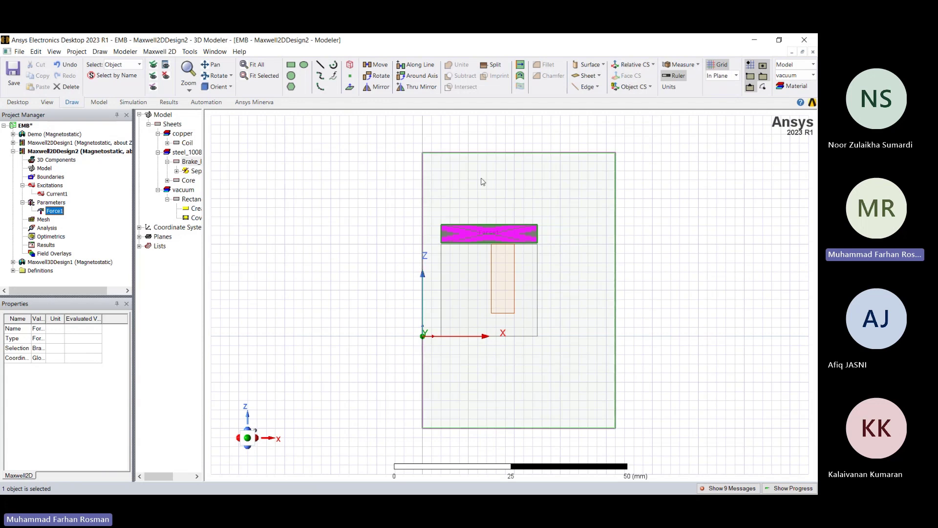
# Step: Assign a balloon boundary to the upper, outer and lower edges of the vacuum rectangle and restore object selection
pyautogui.press('e')
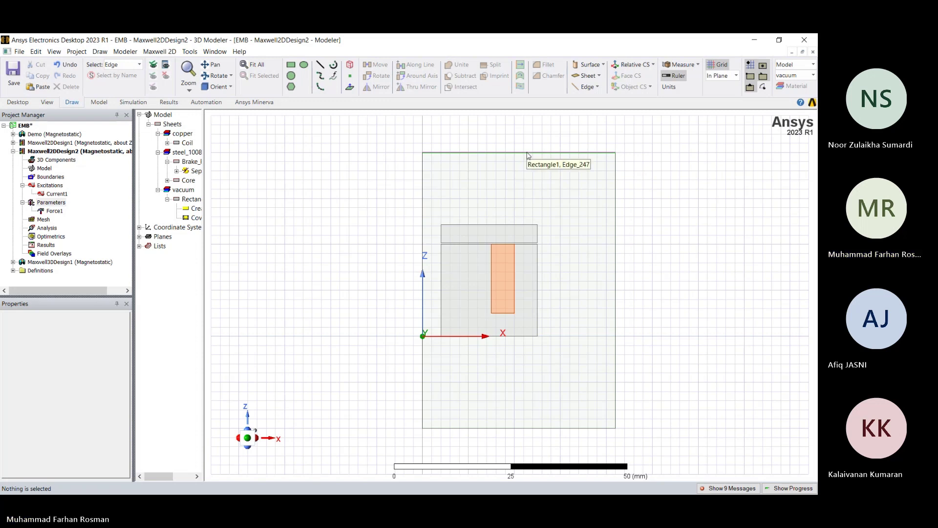
pyautogui.click(555, 153)
pyautogui.keyDown('ctrl'); pyautogui.click(615, 202); pyautogui.keyUp('ctrl')
pyautogui.keyDown('ctrl'); pyautogui.click(532, 428); pyautogui.keyUp('ctrl')
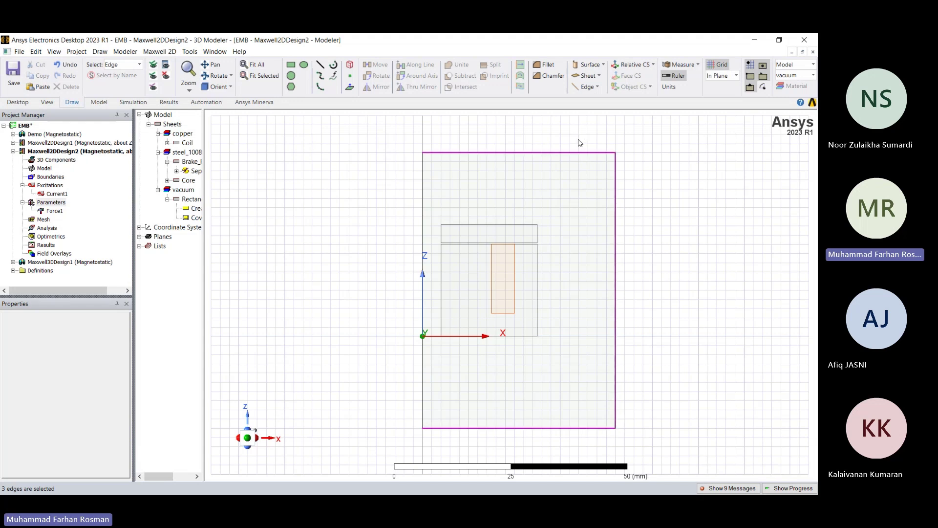
pyautogui.rightClick(548, 153)
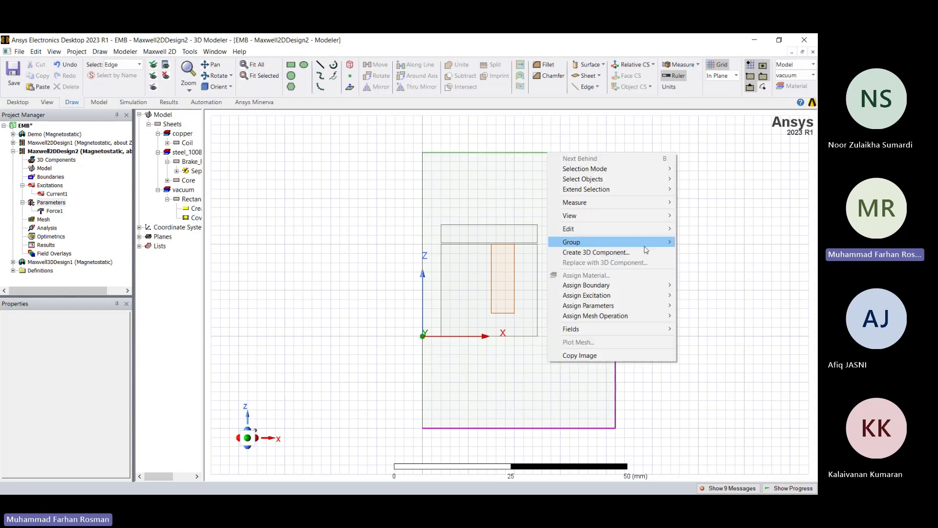
pyautogui.moveTo(618, 291)
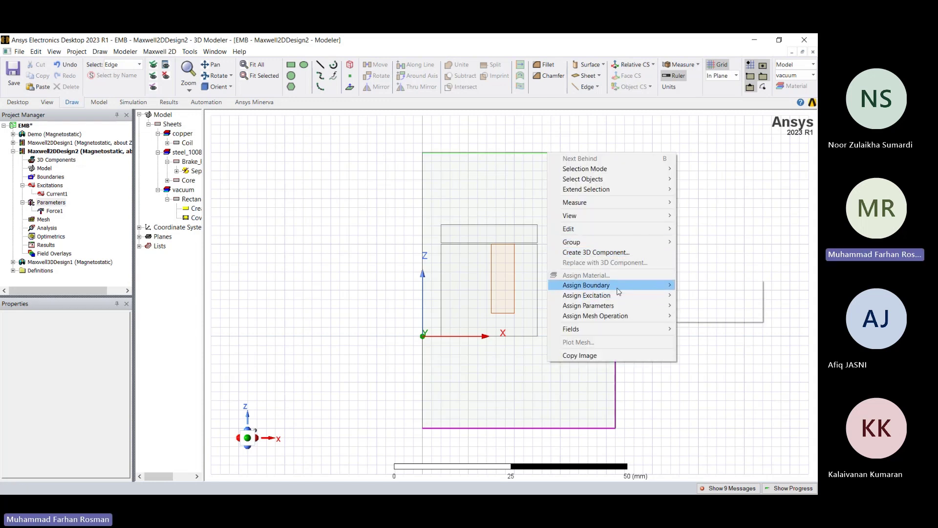
pyautogui.click(654, 296)
pyautogui.click(364, 342)
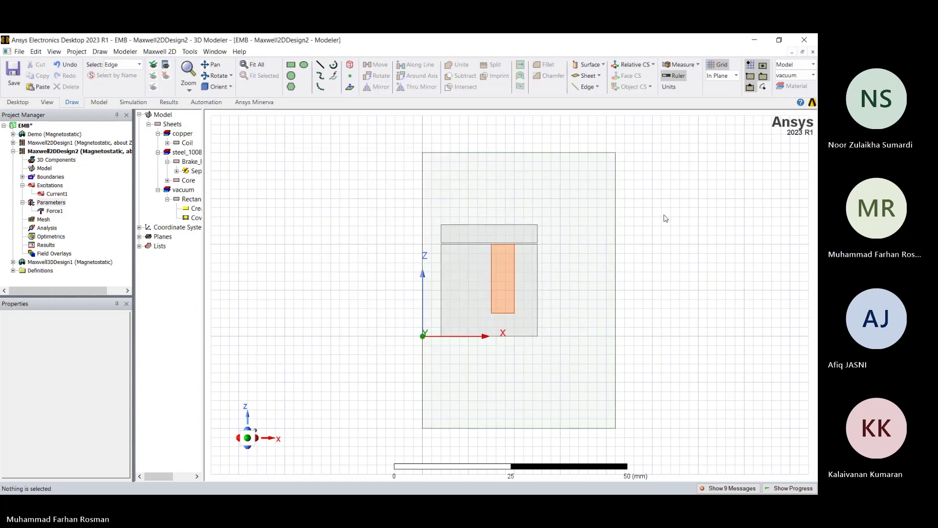
pyautogui.press('o')
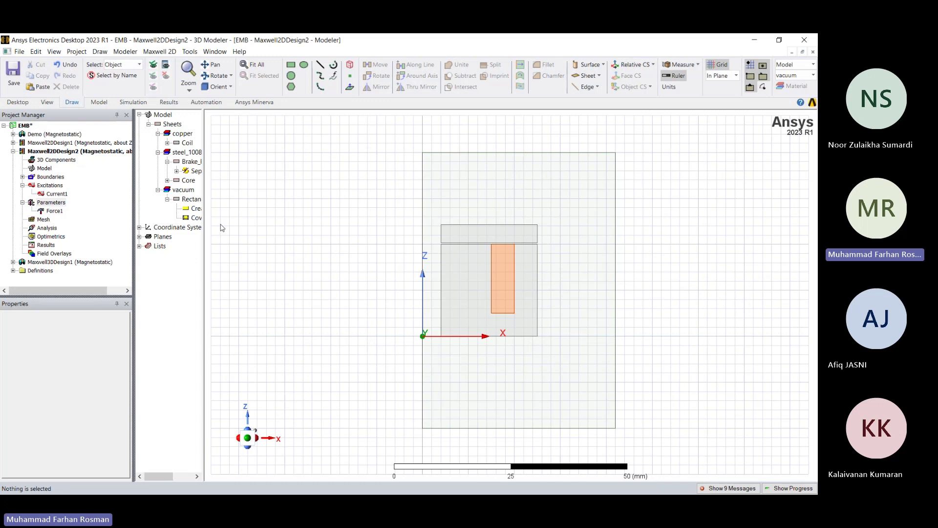
# Step: Examine which edges the new balloon boundary is assigned to
pyautogui.moveTo(368, 140); pyautogui.dragTo(651, 442)
pyautogui.click(669, 371)
pyautogui.click(22, 177)
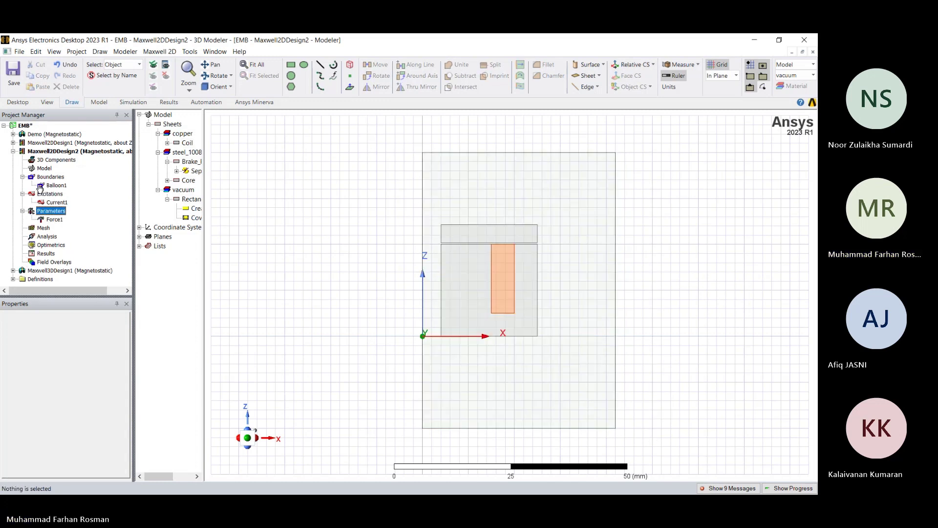
pyautogui.click(56, 185)
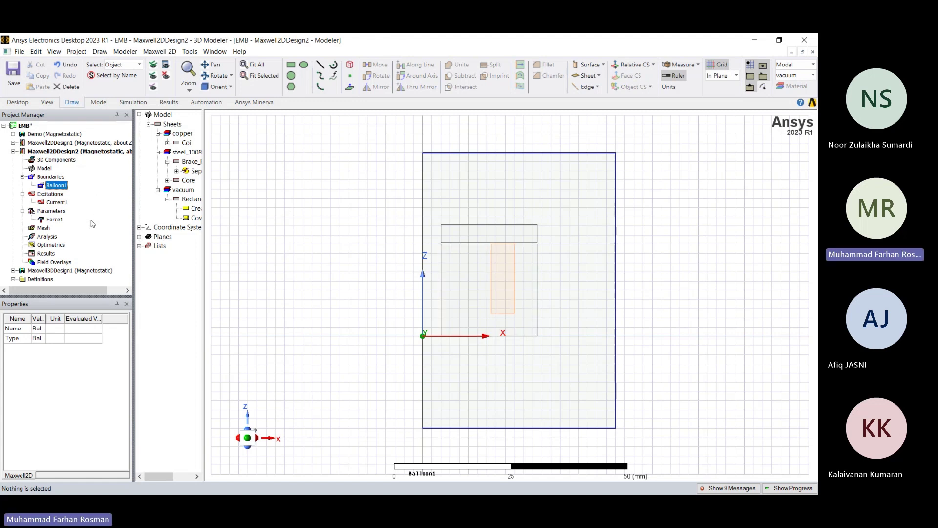
# Step: Add a solution setup to Maxwell2DDesign2 with 10 maximum passes and 1 percent error
pyautogui.rightClick(51, 235)
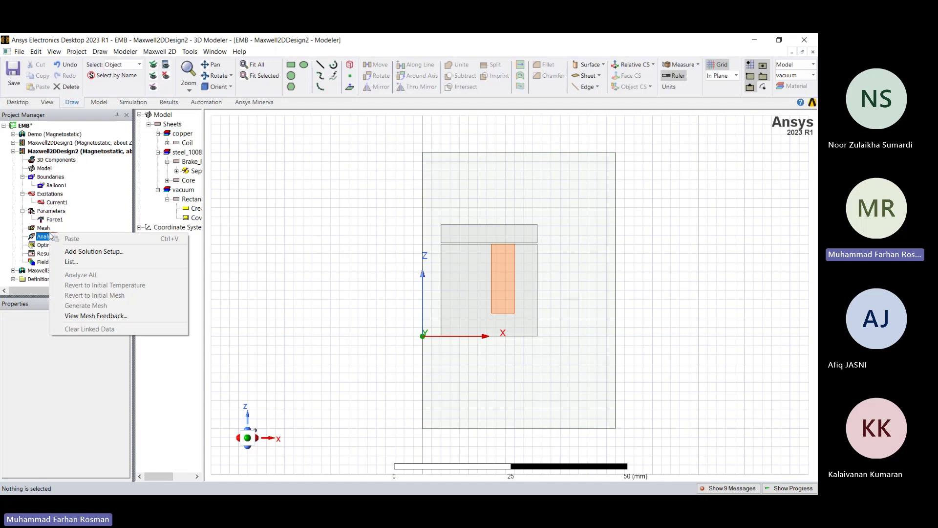
pyautogui.click(81, 252)
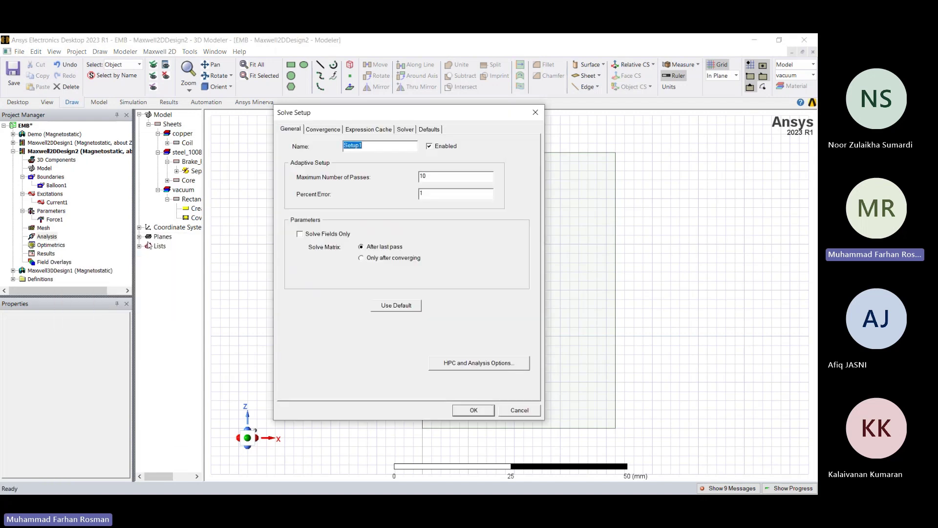
pyautogui.click(475, 408)
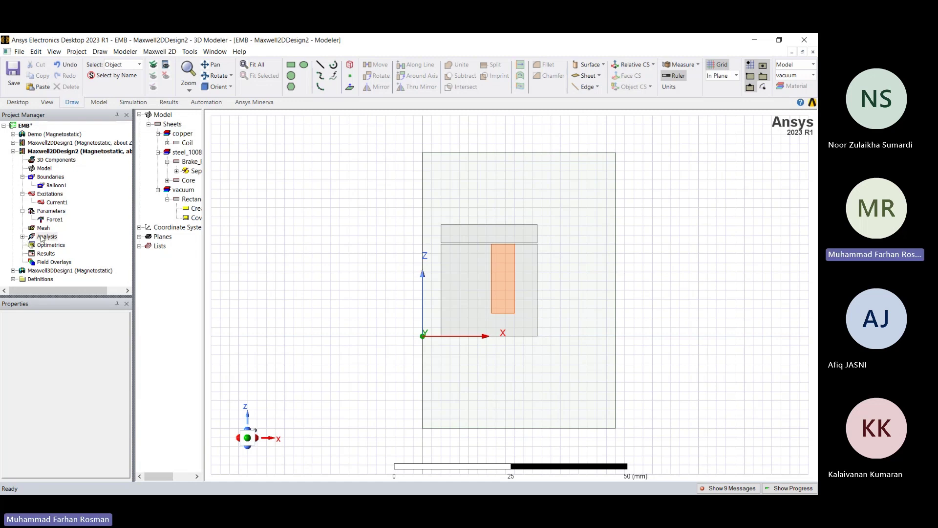
# Step: Start a new parametric sweep setup in the Optimetrics of Maxwell2DDesign2
pyautogui.rightClick(51, 245)
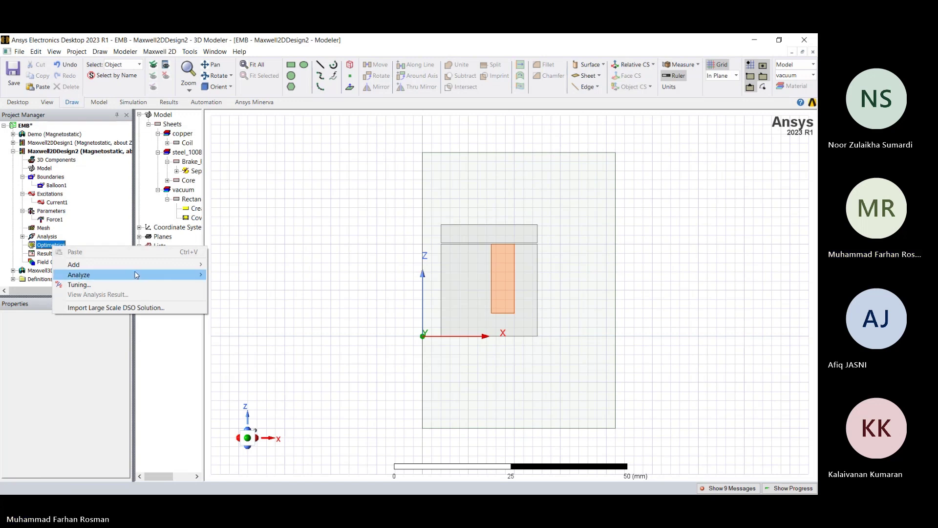
pyautogui.moveTo(138, 268)
pyautogui.click(236, 265)
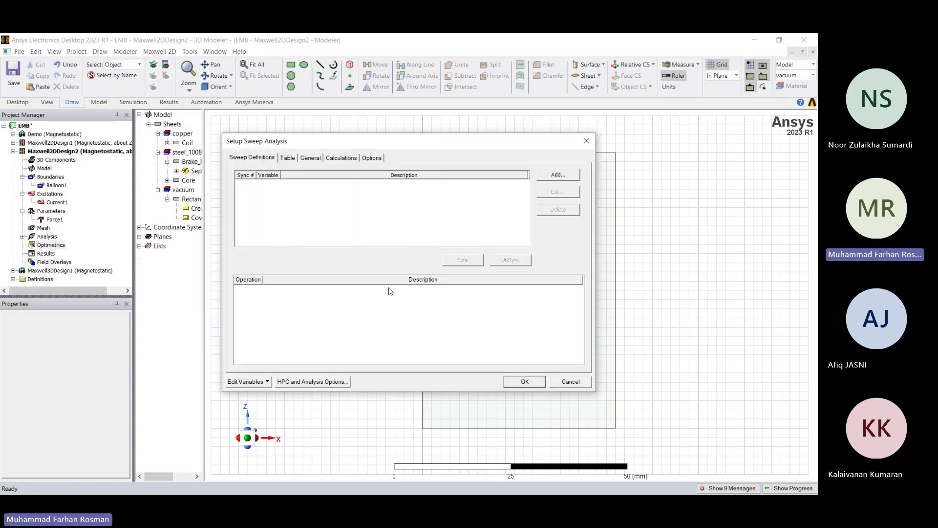
pyautogui.click(558, 175)
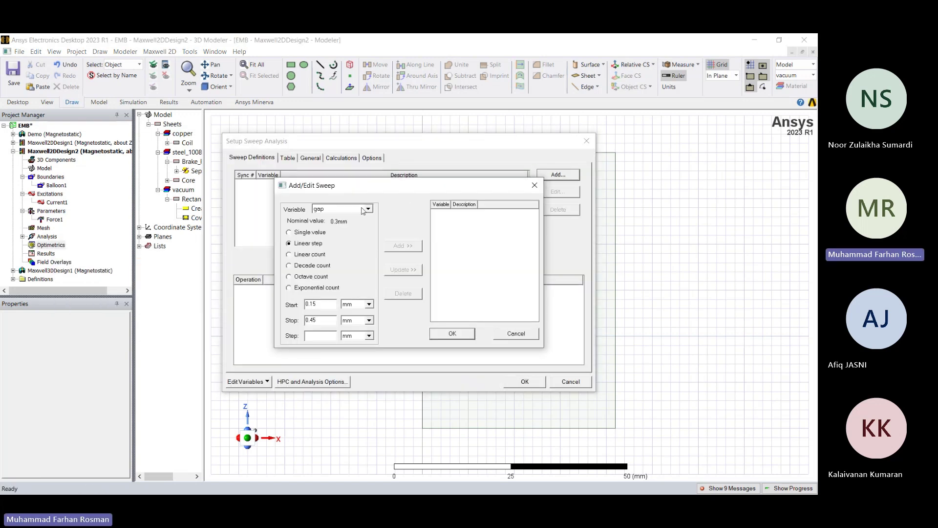
pyautogui.click(331, 211)
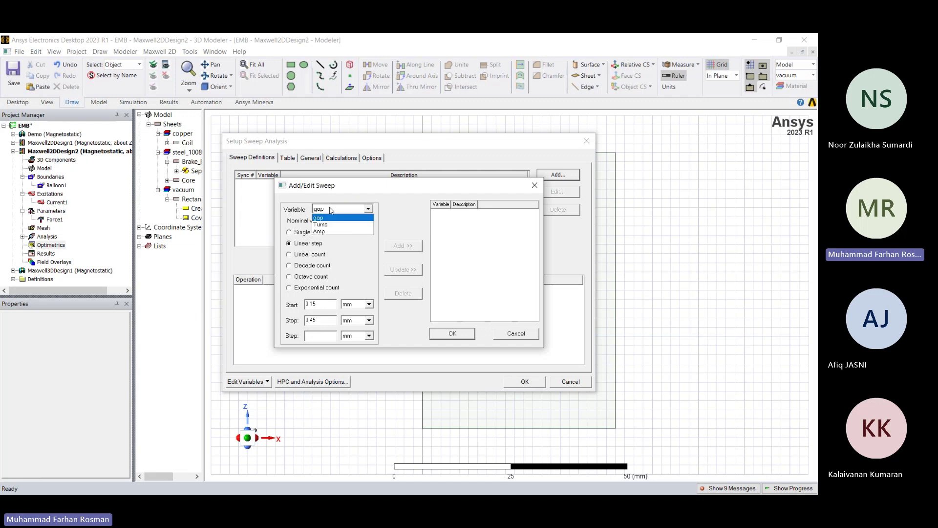
pyautogui.click(327, 218)
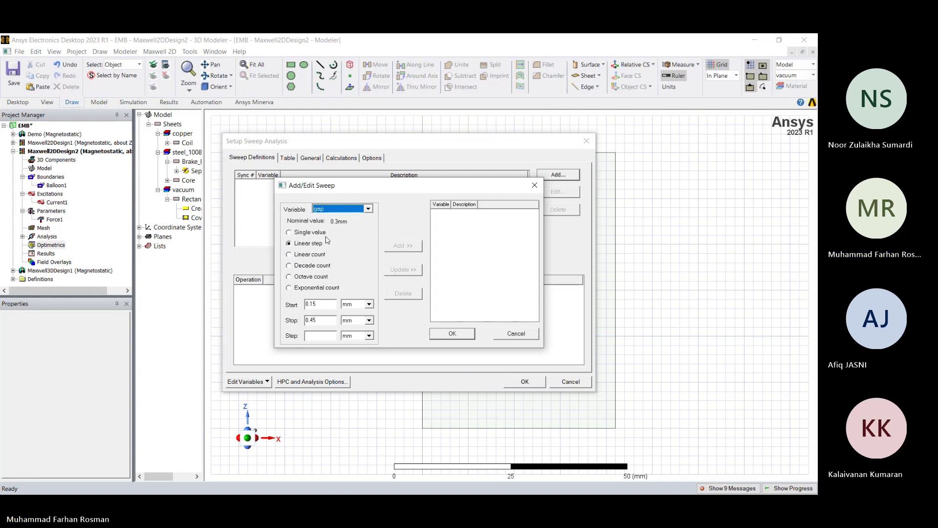
pyautogui.moveTo(319, 305); pyautogui.dragTo(289, 304)
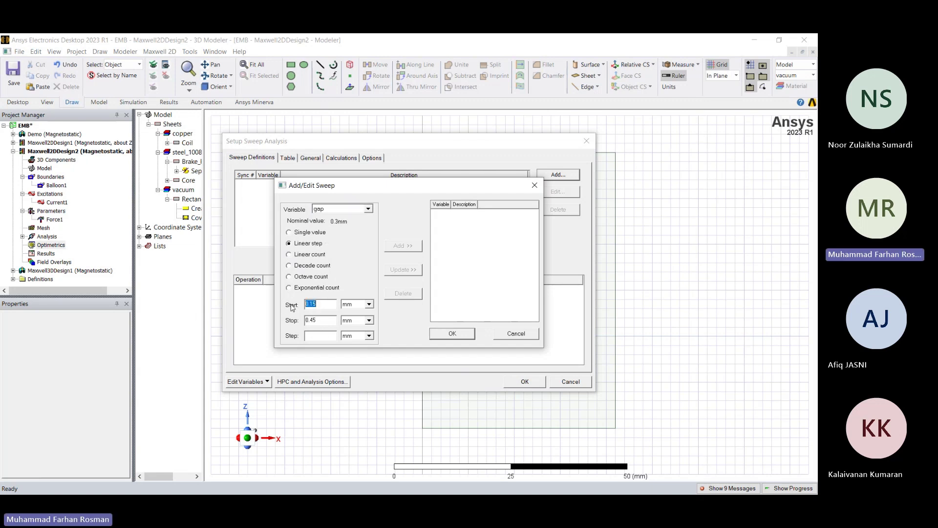
pyautogui.write('2')
pyautogui.moveTo(327, 320); pyautogui.dragTo(296, 325)
pyautogui.moveTo(315, 305); pyautogui.dragTo(284, 305)
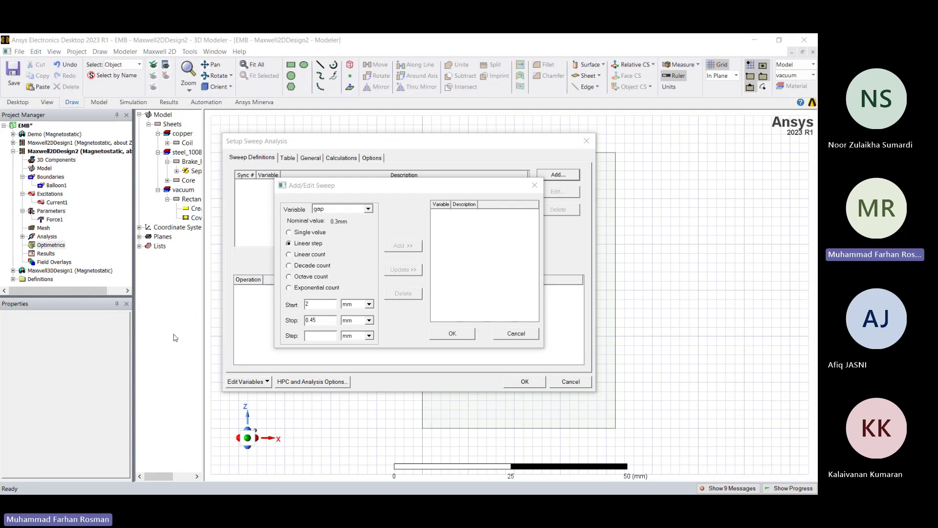
pyautogui.click(516, 333)
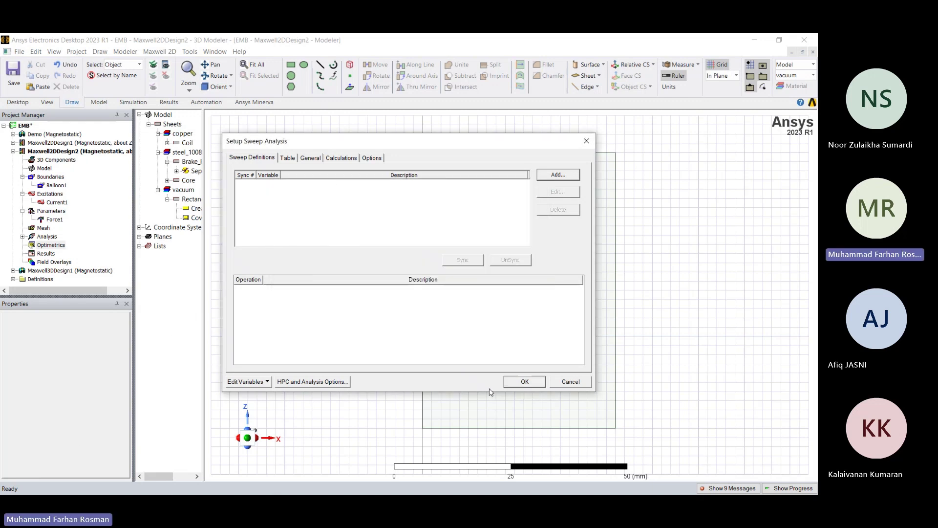
# Step: Switch to EMB Webinar.pptx in PowerPoint, look up the gap sweep settings on the Analysis Setup slide, and return to Ansys Electronics Desktop
pyautogui.press('super')
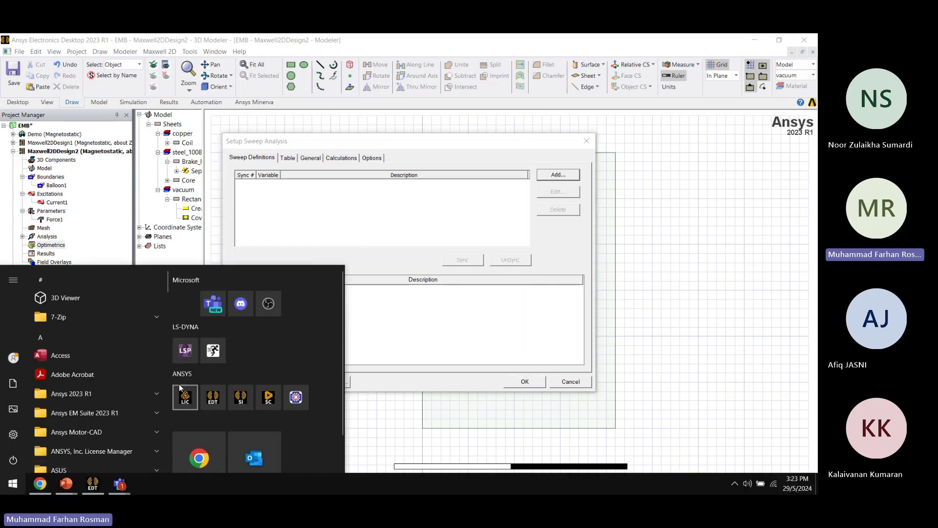
pyautogui.moveTo(72, 486)
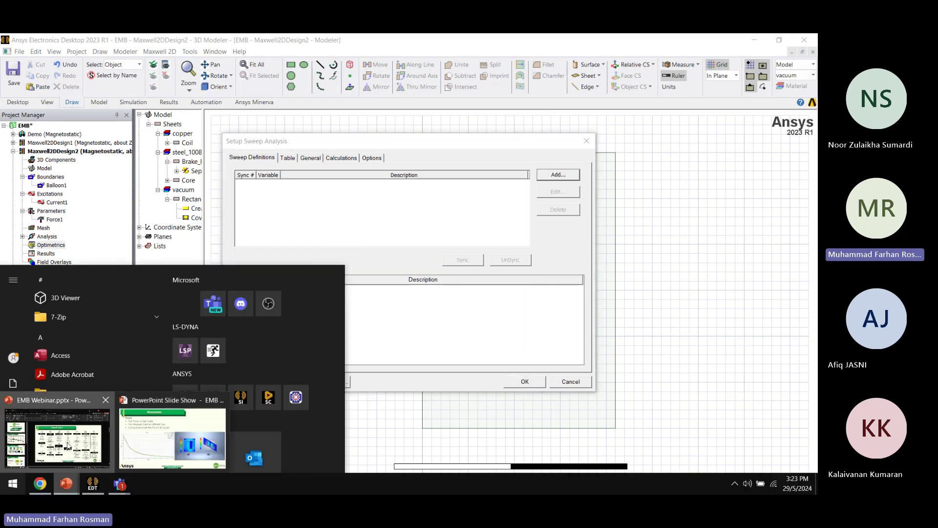
pyautogui.click(67, 452)
pyautogui.scroll(-4, 397, 264)
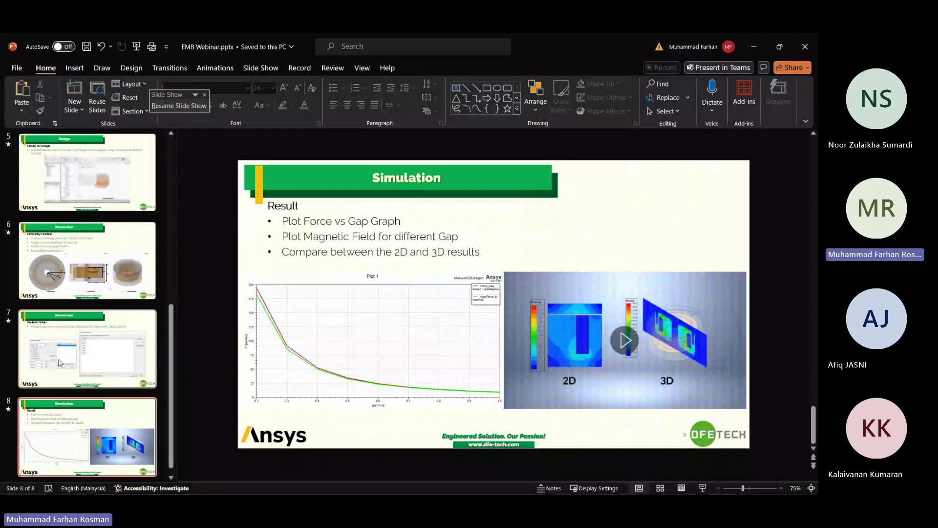
pyautogui.scroll(1, 505, 333)
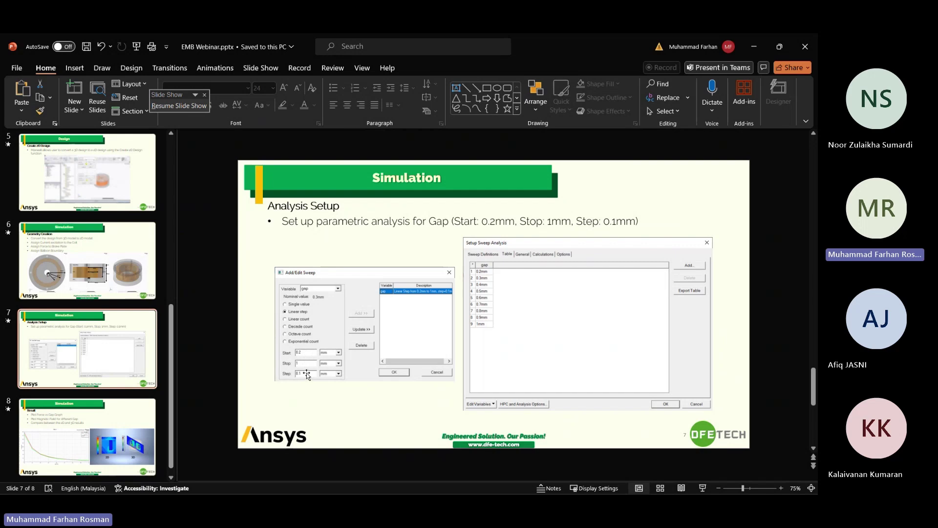
pyautogui.click(764, 51)
# Step: Add a linear step sweep of the gap variable from 0.2 mm to 1 mm with a 0.1 mm step
pyautogui.click(558, 175)
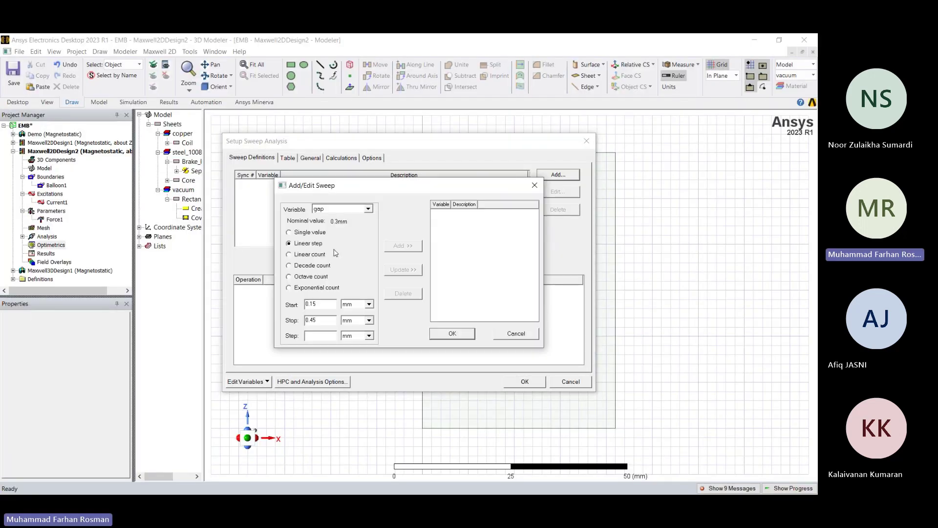
pyautogui.write('0.1')
pyautogui.press('BackSpace')
pyautogui.write('2')
pyautogui.press('Tab')
pyautogui.write('1')
pyautogui.click(319, 332)
pyautogui.write('0.1')
pyautogui.click(408, 245)
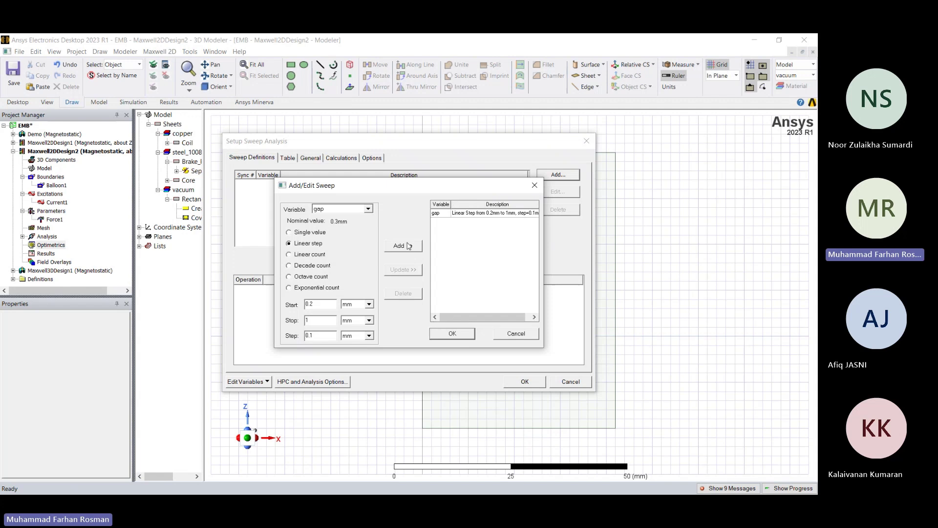
pyautogui.click(452, 334)
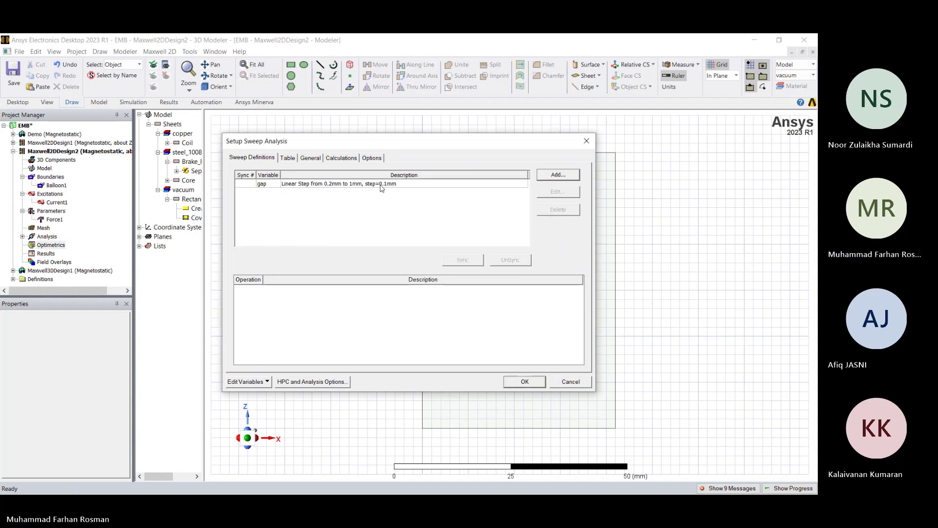
# Step: Review the table of gap values generated for the sweep
pyautogui.click(295, 160)
pyautogui.click(244, 185)
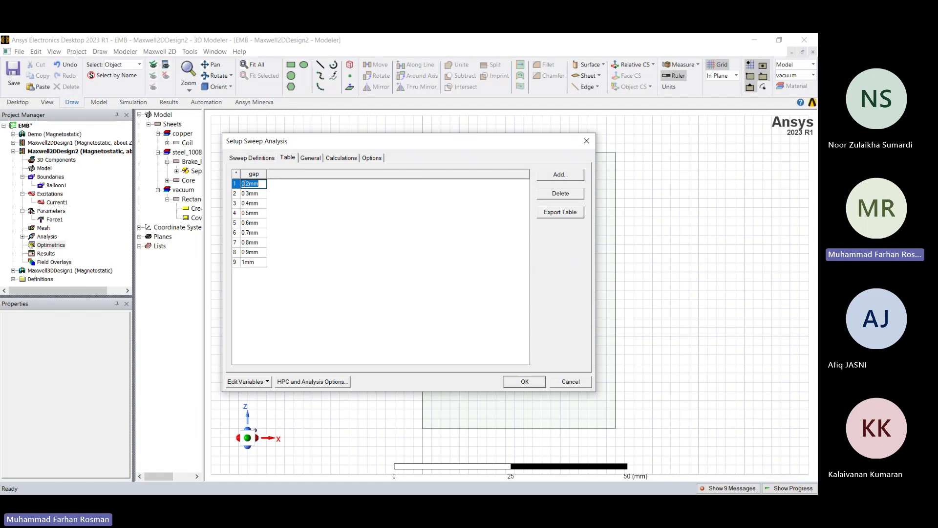
pyautogui.click(253, 204)
pyautogui.moveTo(258, 218); pyautogui.dragTo(292, 188)
pyautogui.click(282, 263)
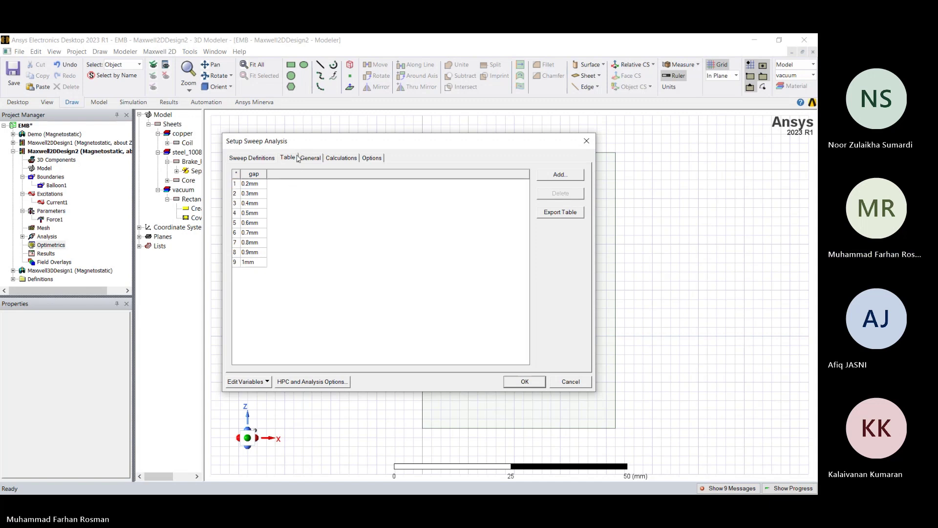
# Step: Check the sweep's options and confirm the parametric setup with Save Fields And Mesh enabled
pyautogui.click(371, 158)
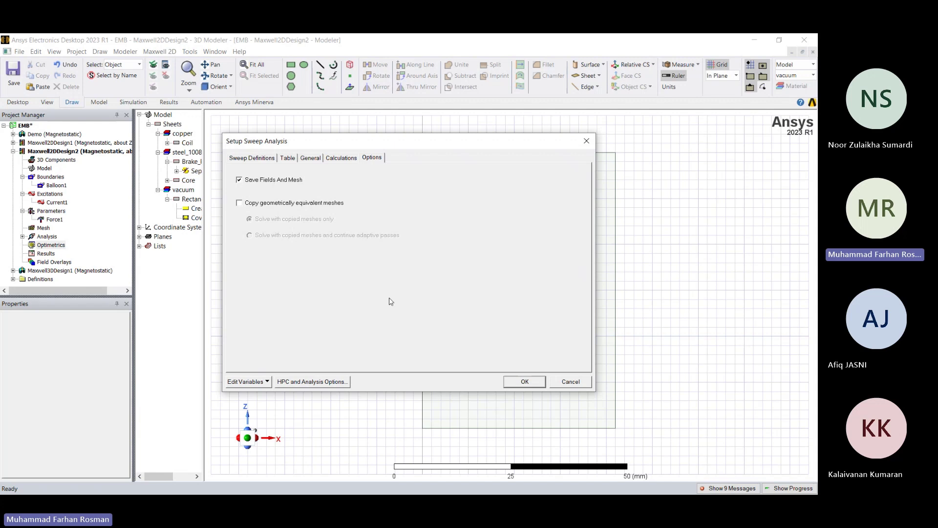
pyautogui.click(273, 158)
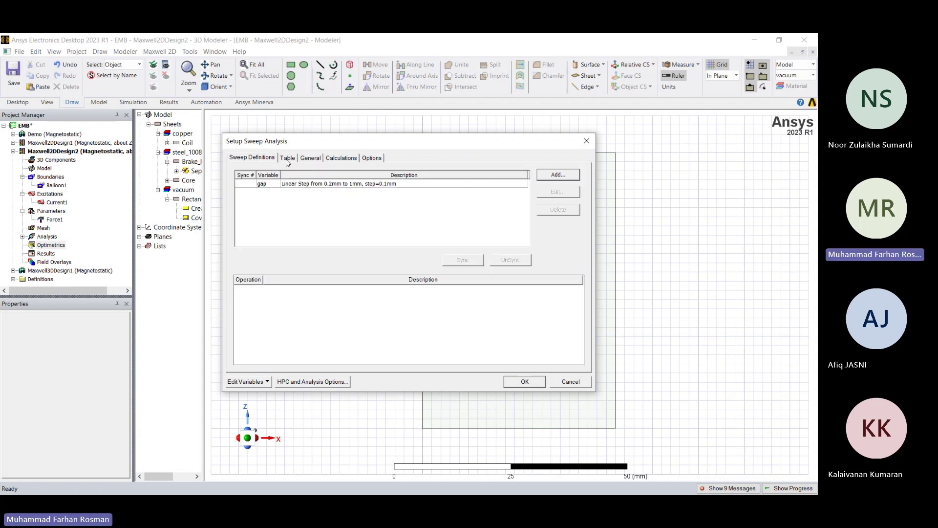
pyautogui.click(288, 157)
pyautogui.click(370, 158)
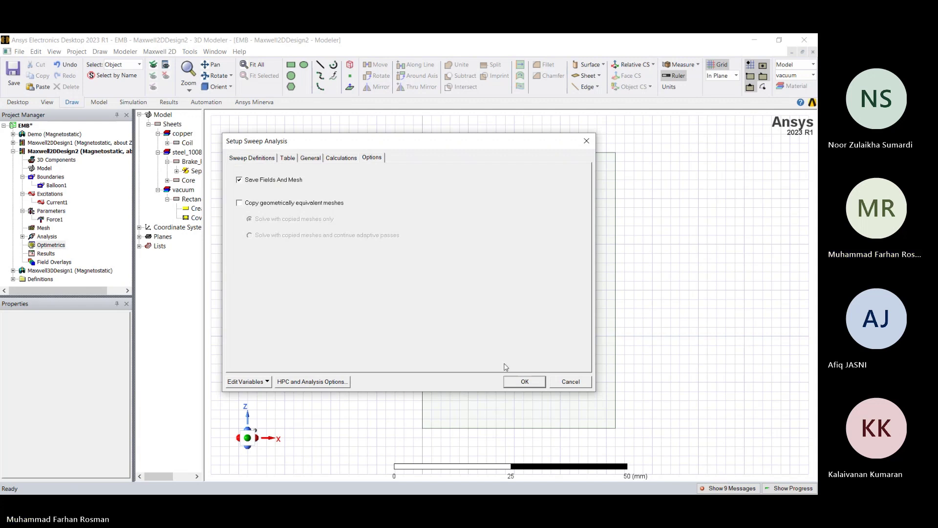
pyautogui.click(521, 383)
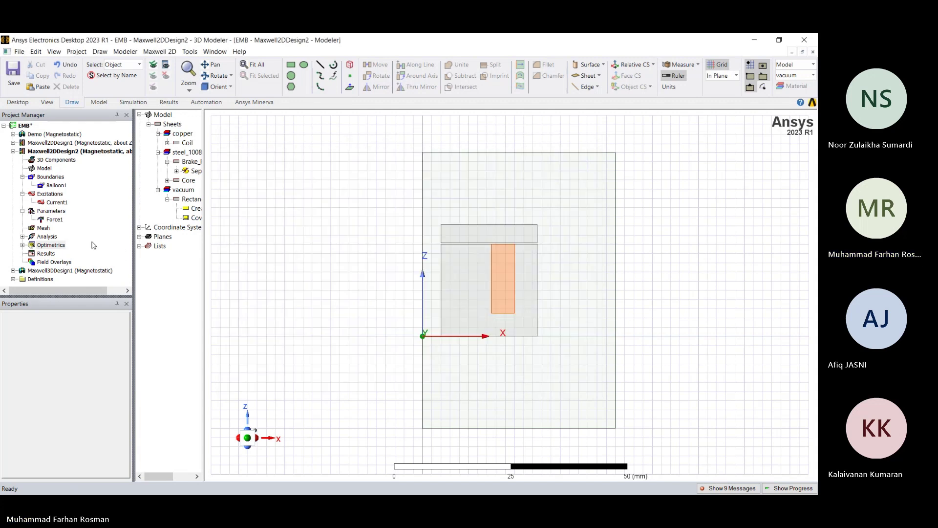
# Step: Run the validation check on Maxwell2DDesign2 and close its report
pyautogui.click(133, 102)
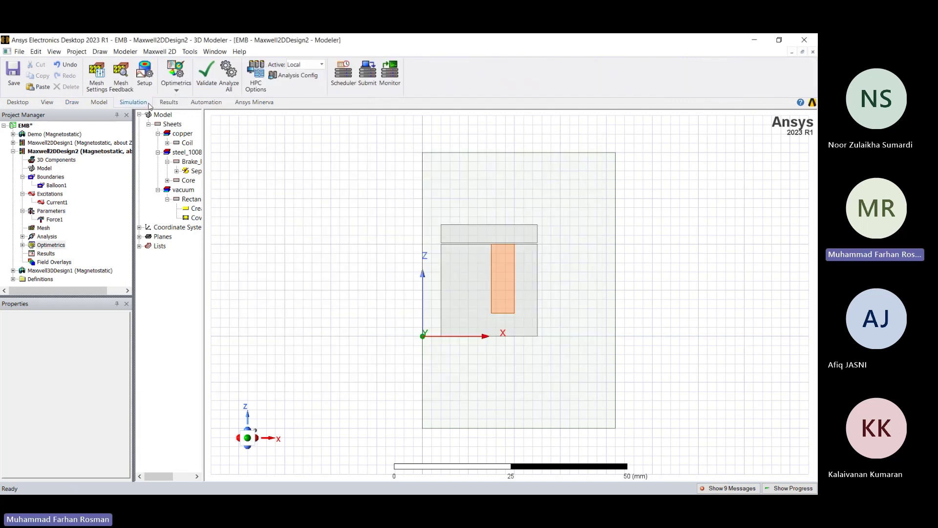
pyautogui.click(211, 78)
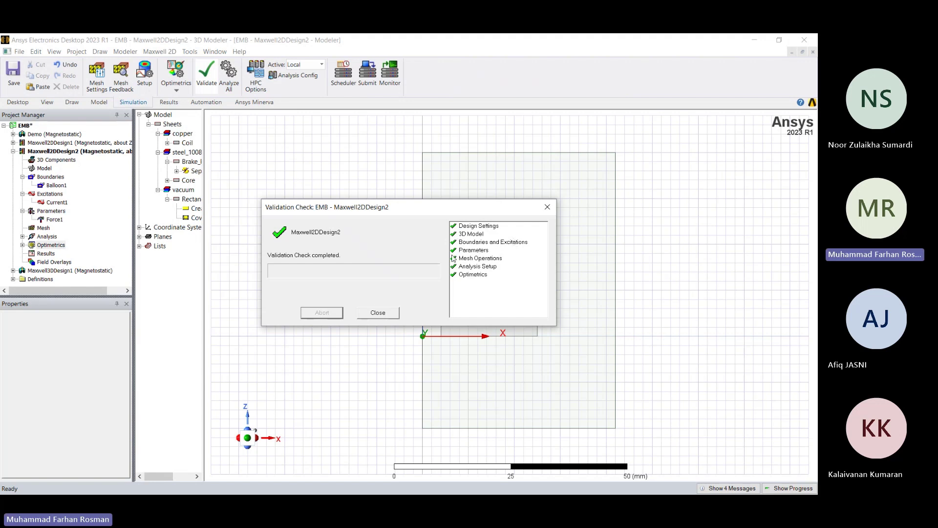
pyautogui.click(378, 313)
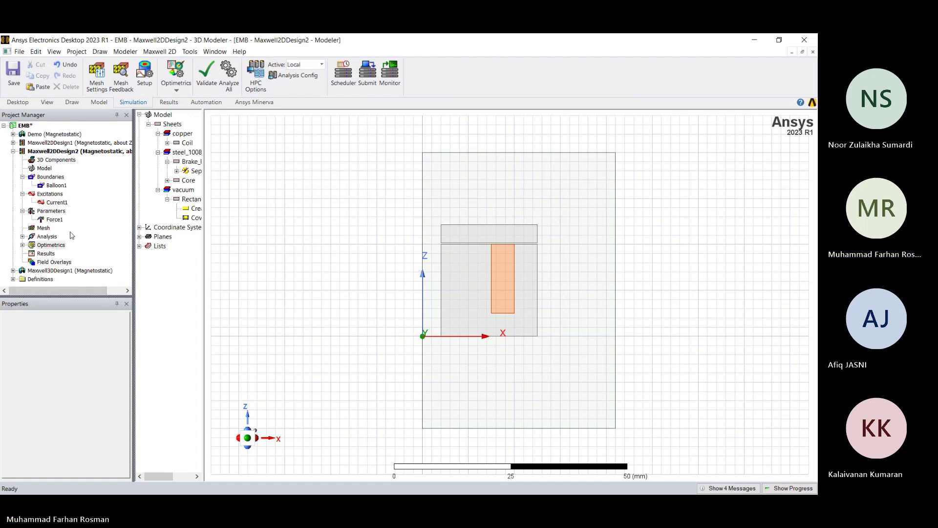
# Step: Run the analysis of ParametricSetup1 in Maxwell2DDesign2
pyautogui.click(23, 245)
pyautogui.rightClick(58, 253)
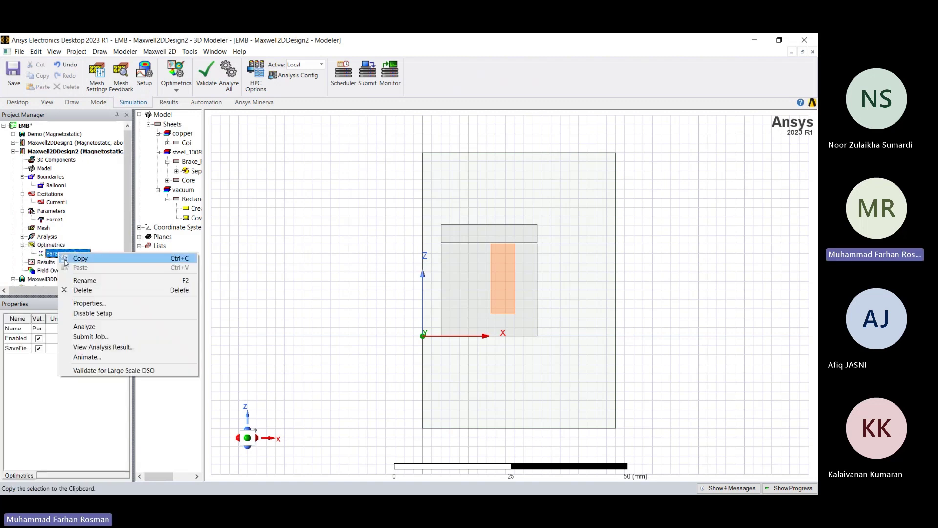
pyautogui.click(85, 326)
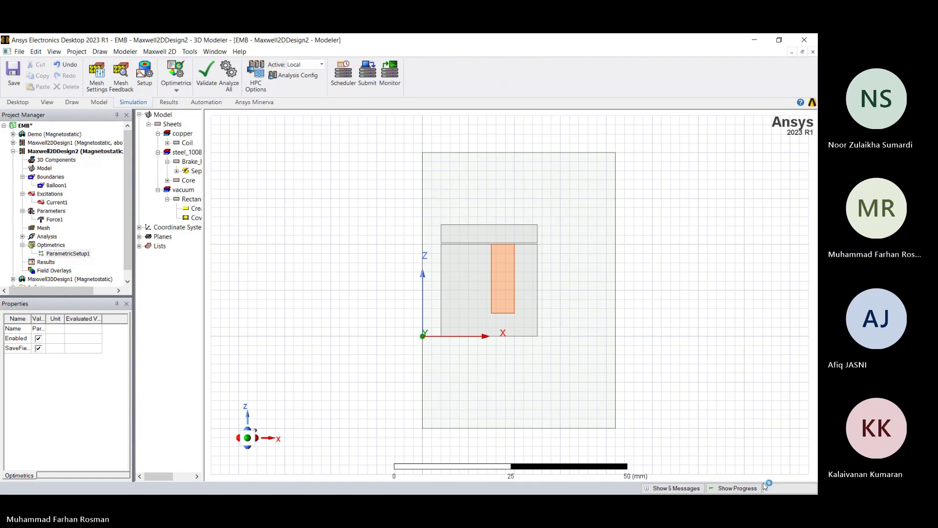
# Step: Show the solver progress and examine the parametric analysis messages of Maxwell2DDesign2
pyautogui.click(747, 489)
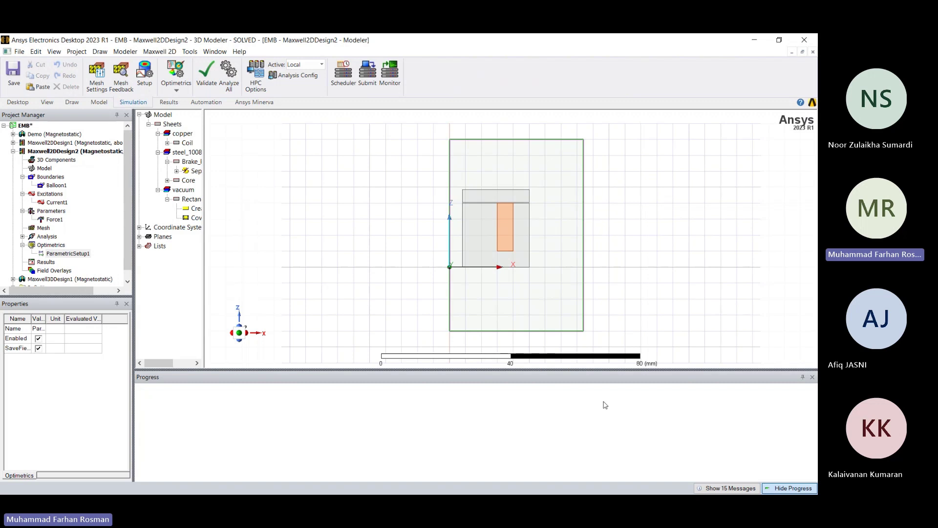
pyautogui.click(730, 487)
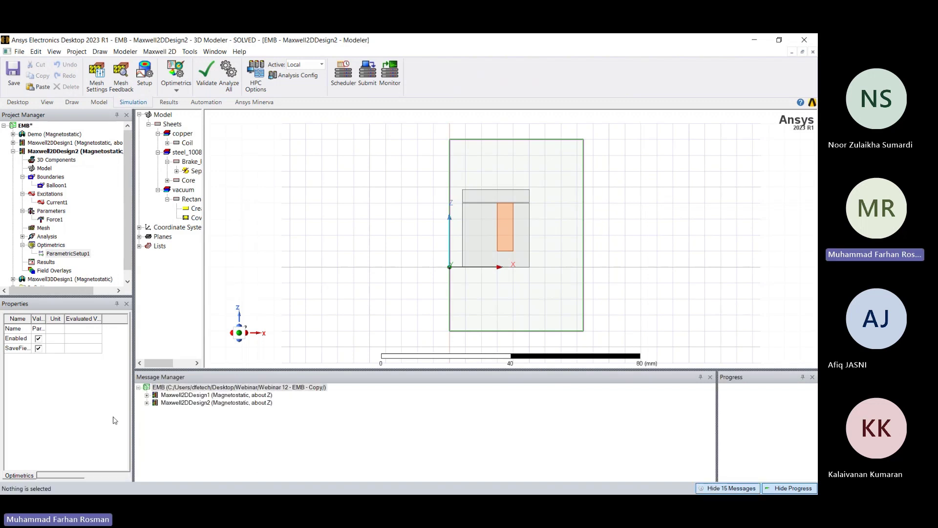
pyautogui.click(148, 402)
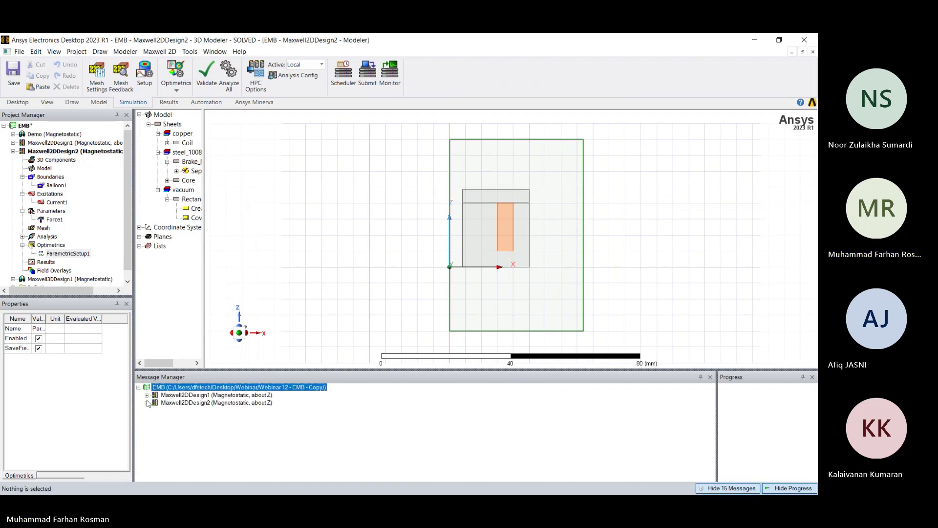
pyautogui.click(147, 402)
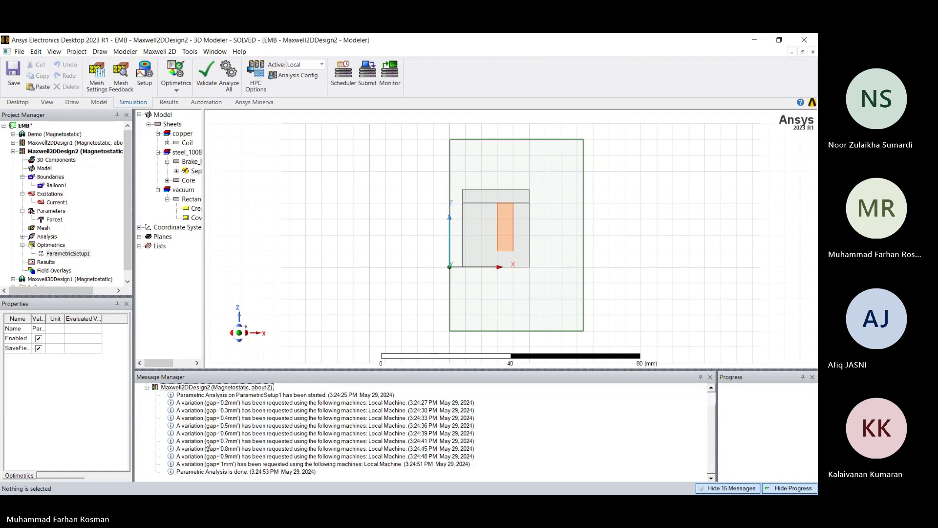
pyautogui.click(219, 471)
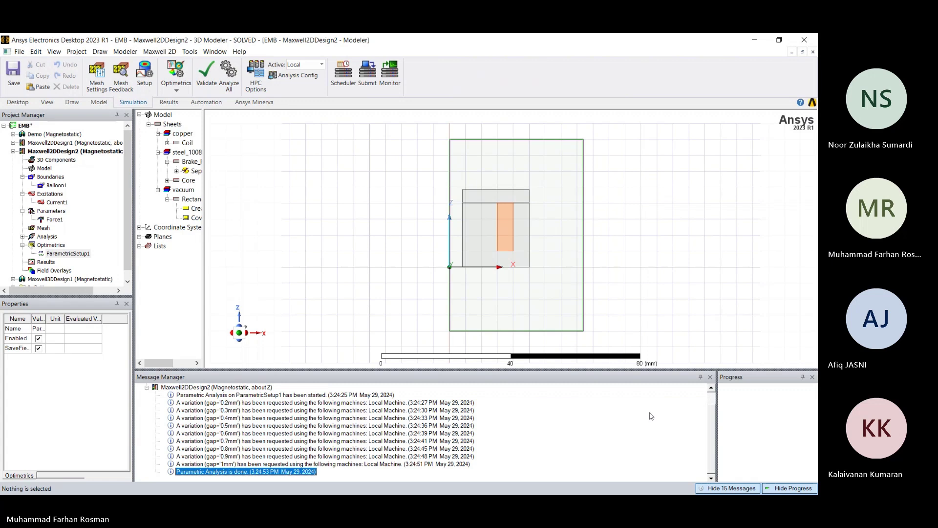
pyautogui.click(711, 285)
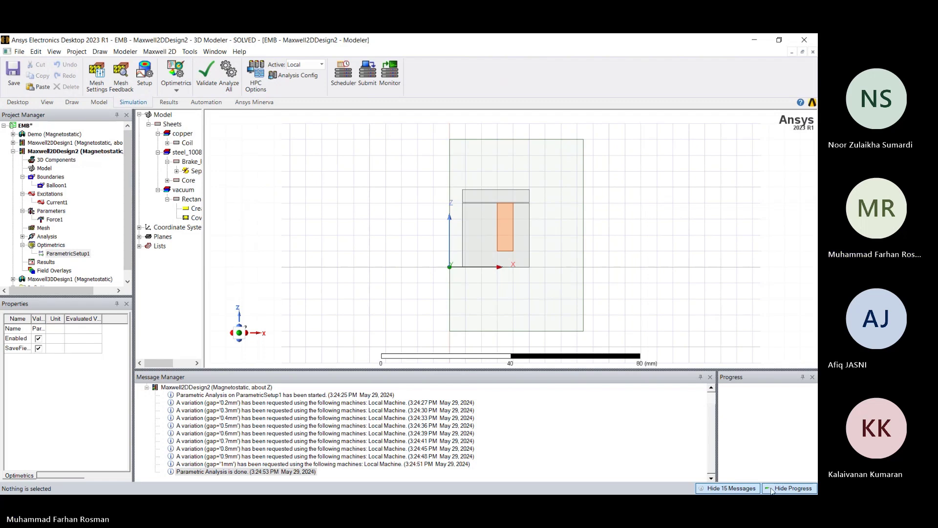
# Step: Hide the message and progress windows, and start a rectangular magnetostatic report for Maxwell2DDesign2
pyautogui.click(737, 489)
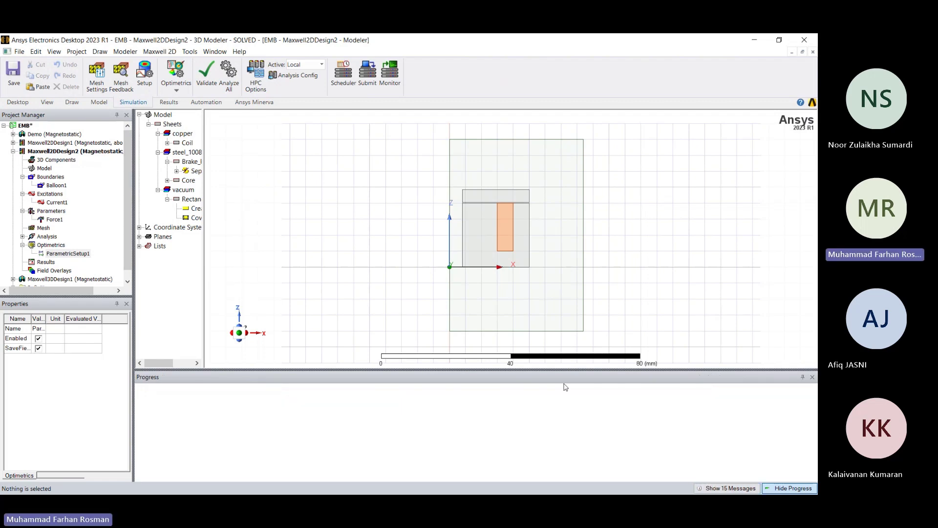
pyautogui.click(775, 487)
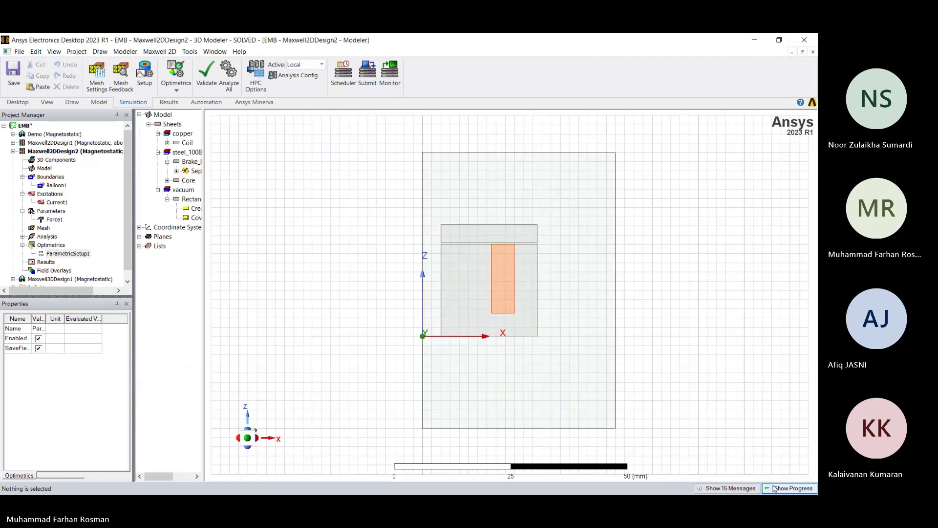
pyautogui.scroll(-1, 78, 237)
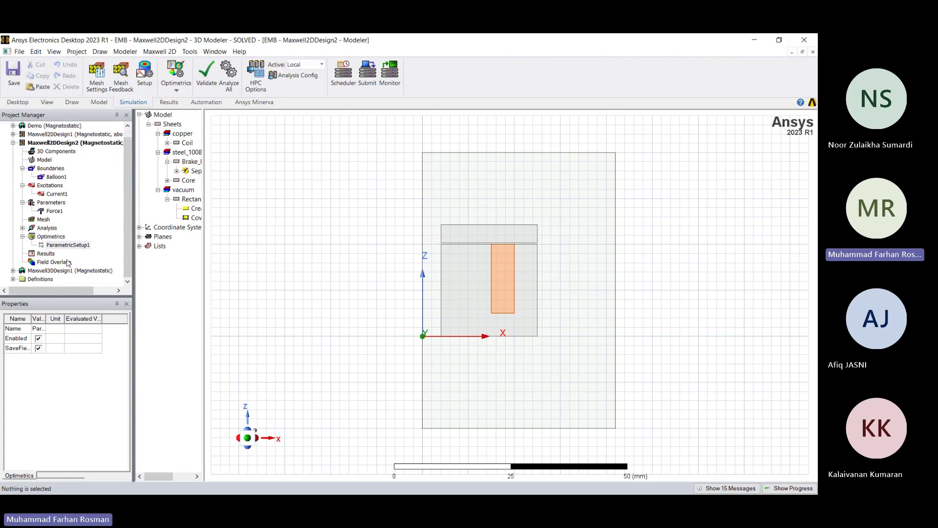
pyautogui.rightClick(52, 257)
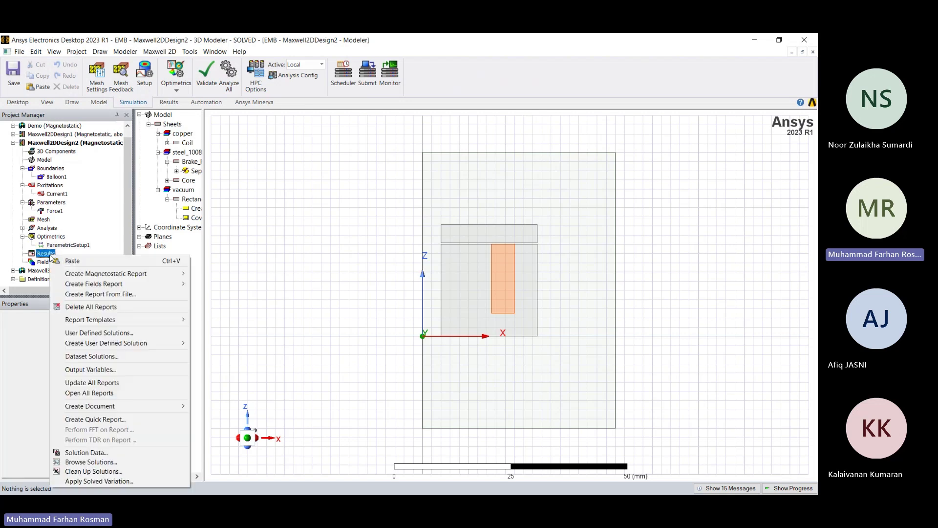
pyautogui.moveTo(182, 272)
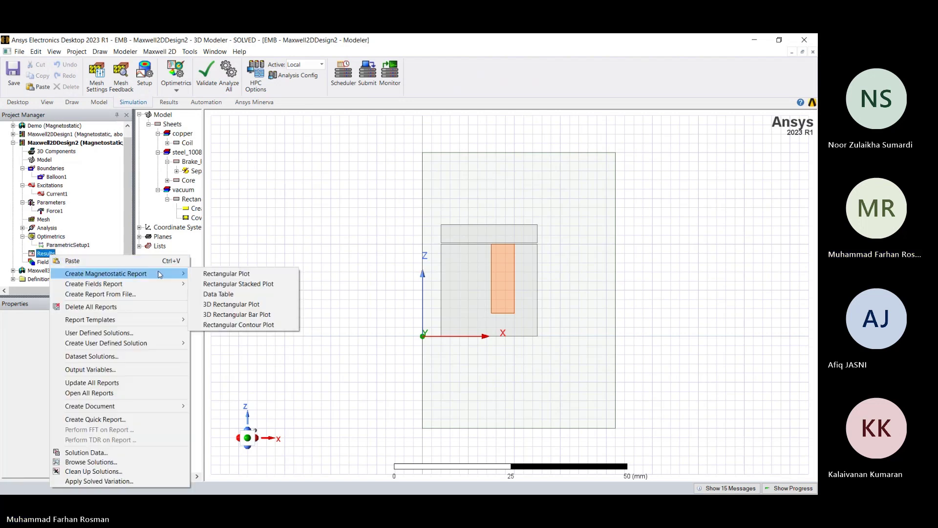
pyautogui.click(243, 274)
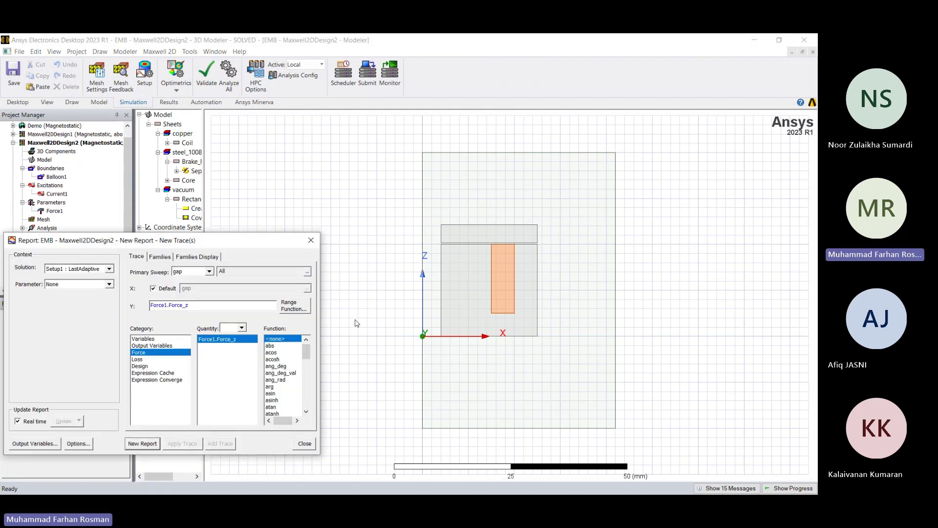
# Step: Plot mag(Force_z) of parameter Force1 against gap as a new report and close the report setup
pyautogui.click(110, 285)
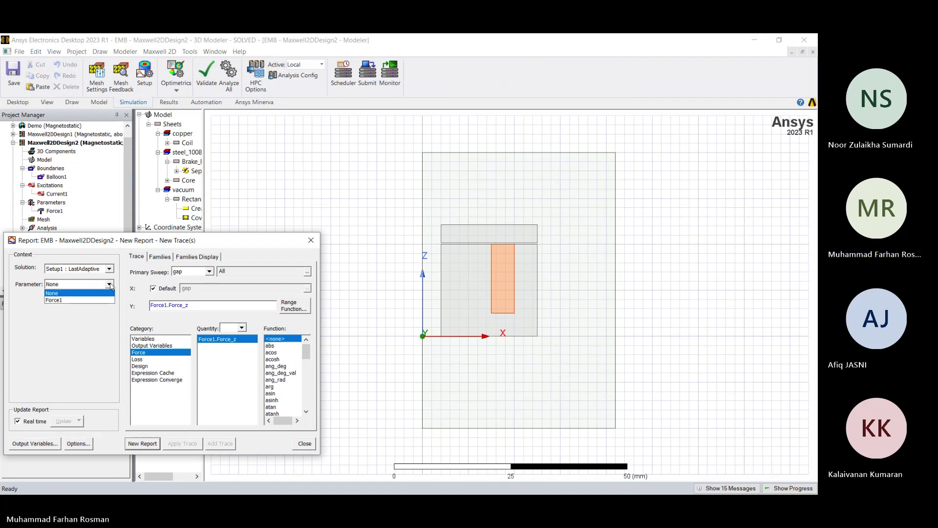
pyautogui.click(96, 303)
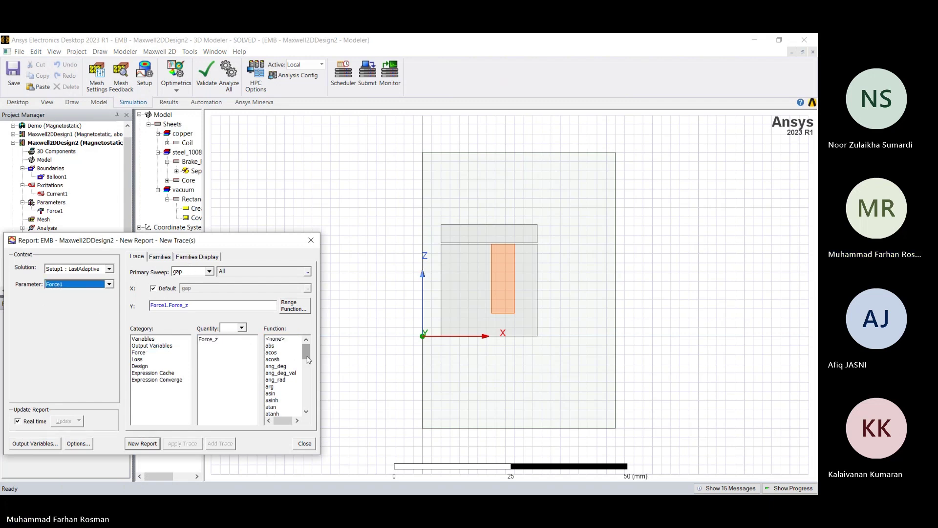
pyautogui.click(238, 342)
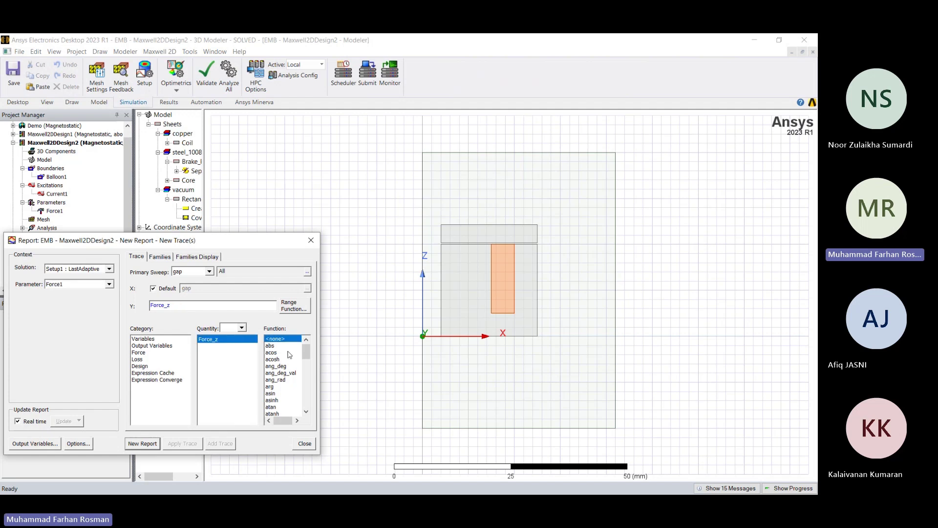
pyautogui.moveTo(307, 353); pyautogui.dragTo(311, 394)
pyautogui.click(279, 360)
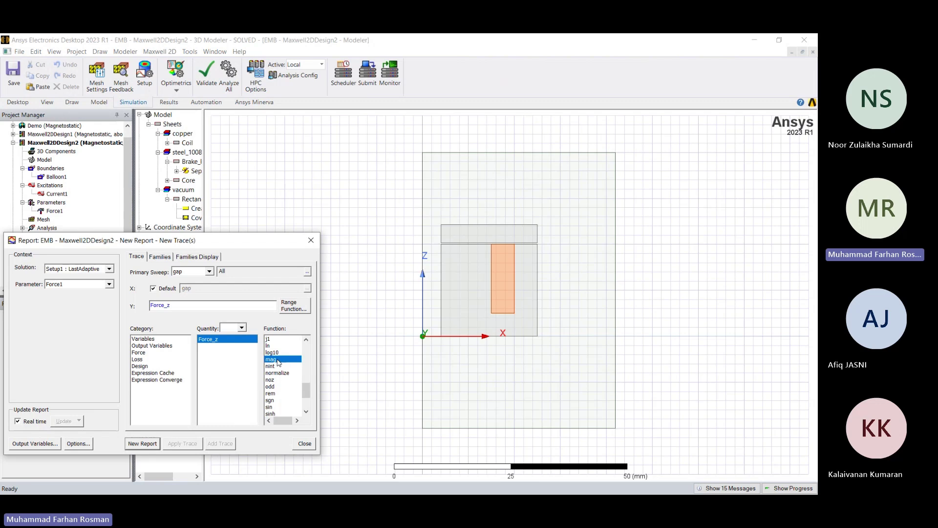
pyautogui.click(146, 445)
pyautogui.moveTo(254, 246); pyautogui.dragTo(746, 116)
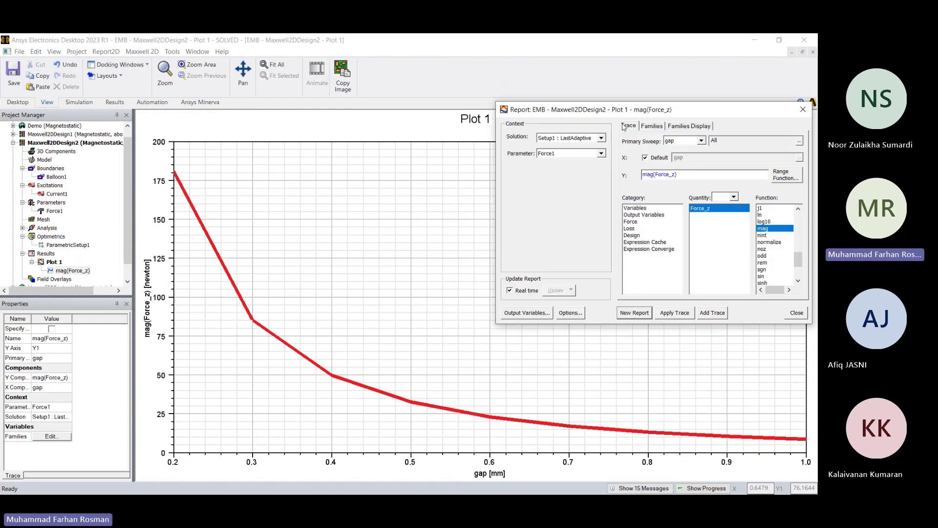
pyautogui.moveTo(629, 116); pyautogui.dragTo(434, 158)
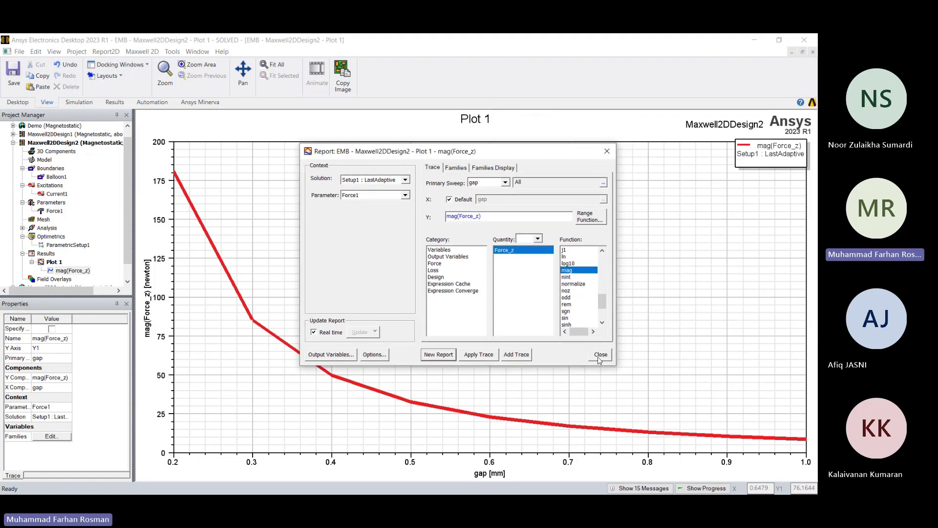
pyautogui.click(606, 151)
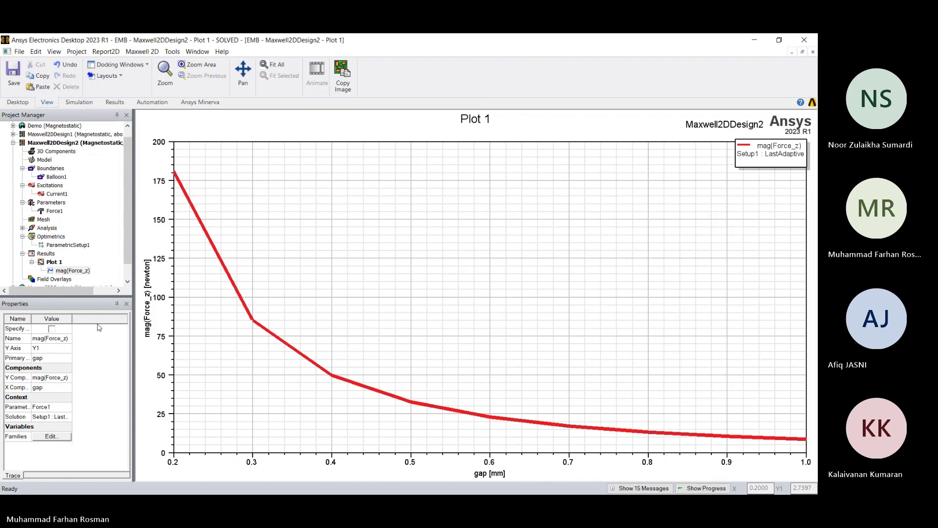
# Step: Return to the Maxwell2DDesign2 model and create a Mag_B field plot on all its objects with Setup1 : LastAdaptive
pyautogui.scroll(-1, 76, 261)
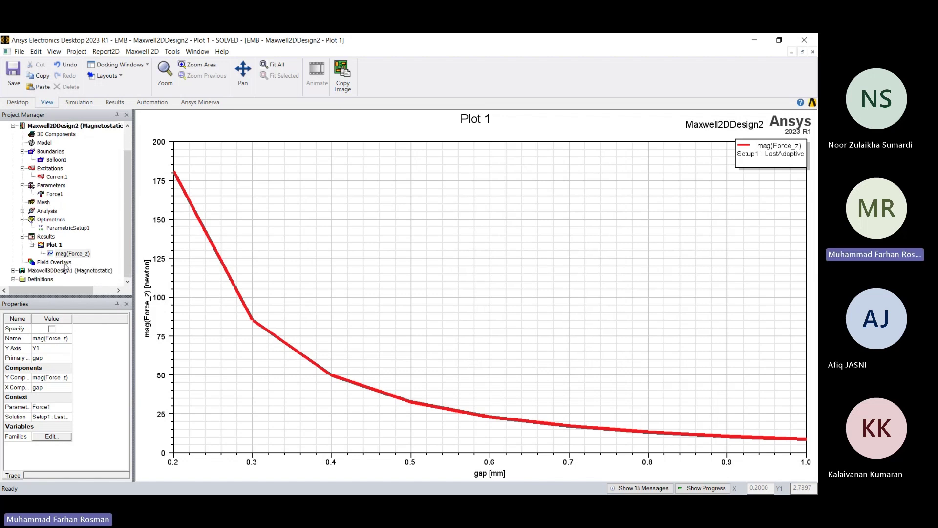
pyautogui.scroll(1, 66, 266)
pyautogui.doubleClick(76, 152)
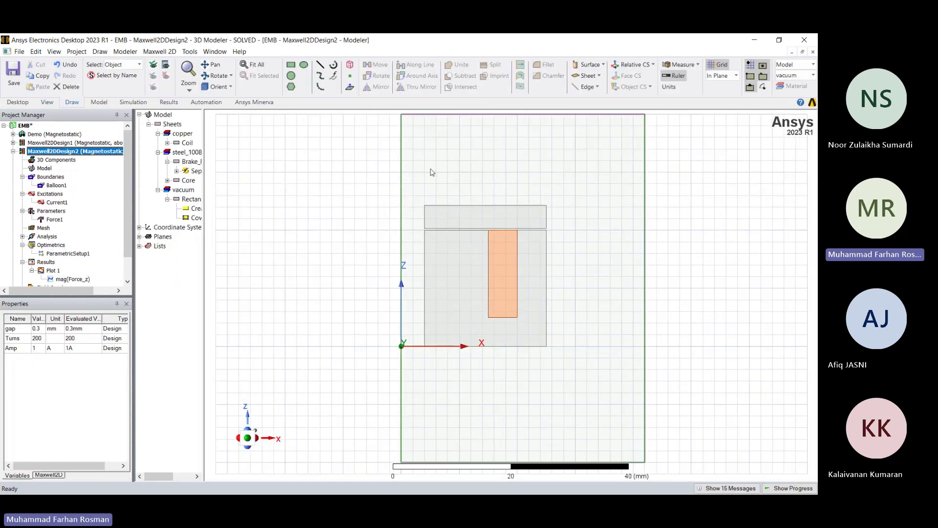
pyautogui.click(432, 171)
pyautogui.click(312, 203)
pyautogui.hotkey('ctrl', 'a')
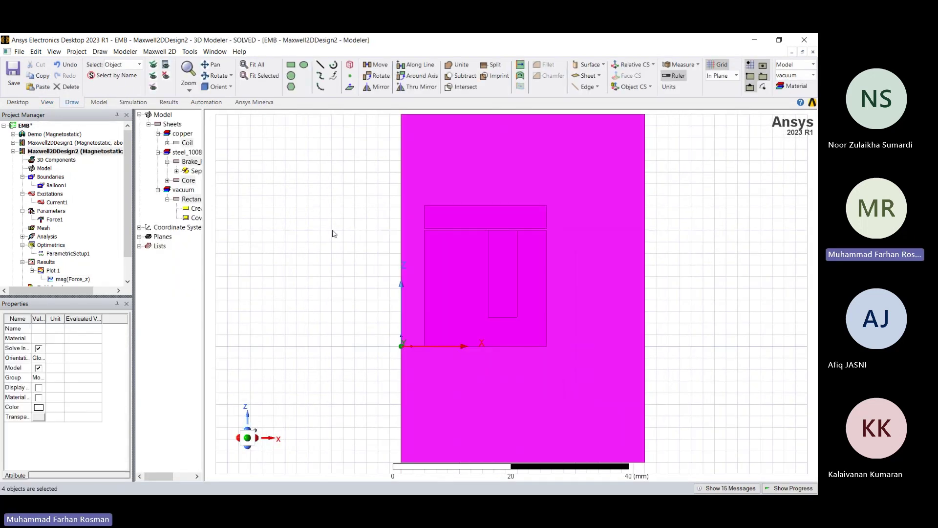
pyautogui.scroll(-1, 52, 277)
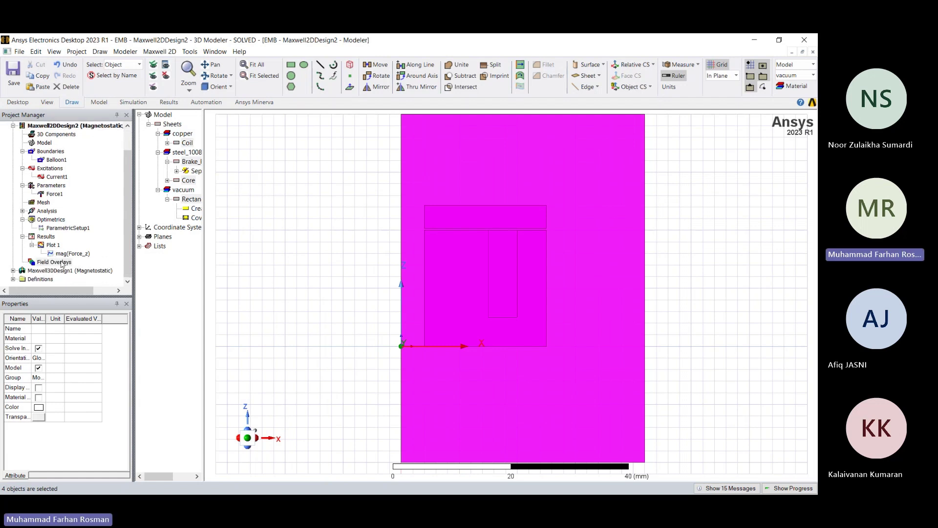
pyautogui.rightClick(58, 263)
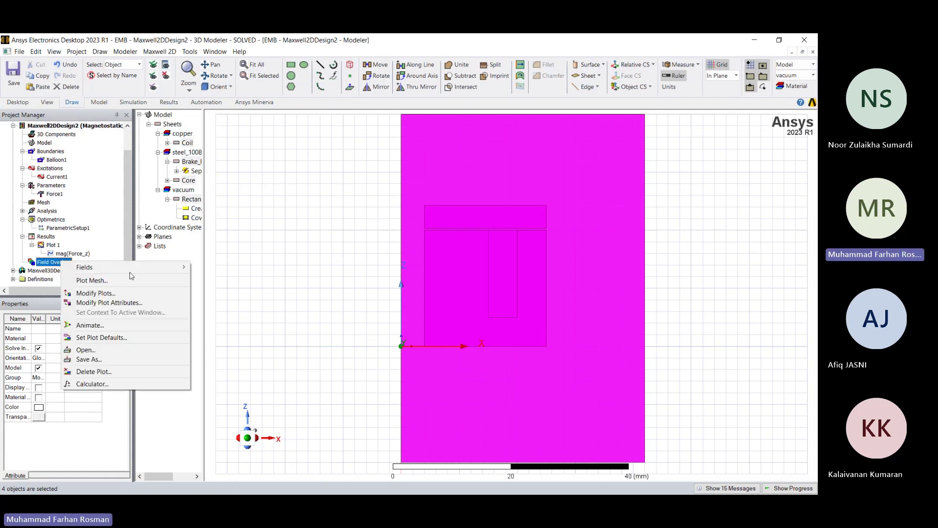
pyautogui.moveTo(131, 268)
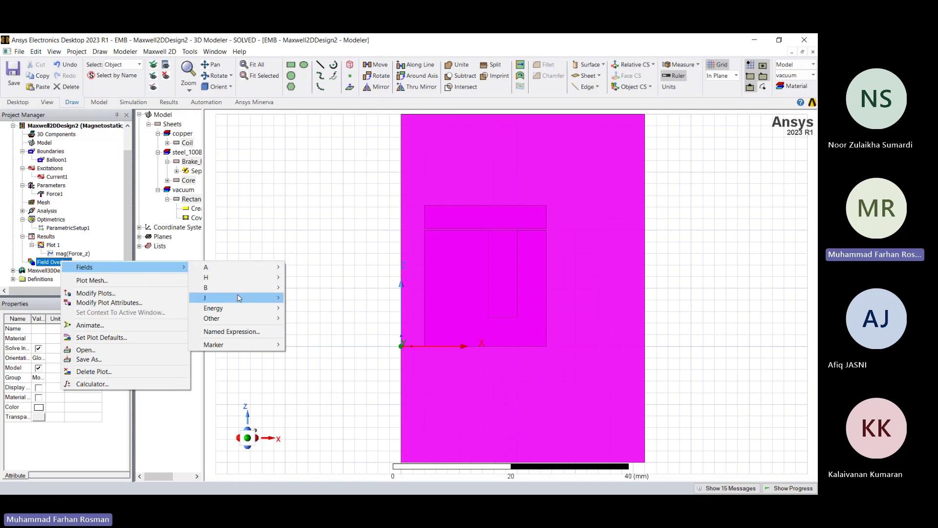
pyautogui.moveTo(240, 287)
pyautogui.click(312, 288)
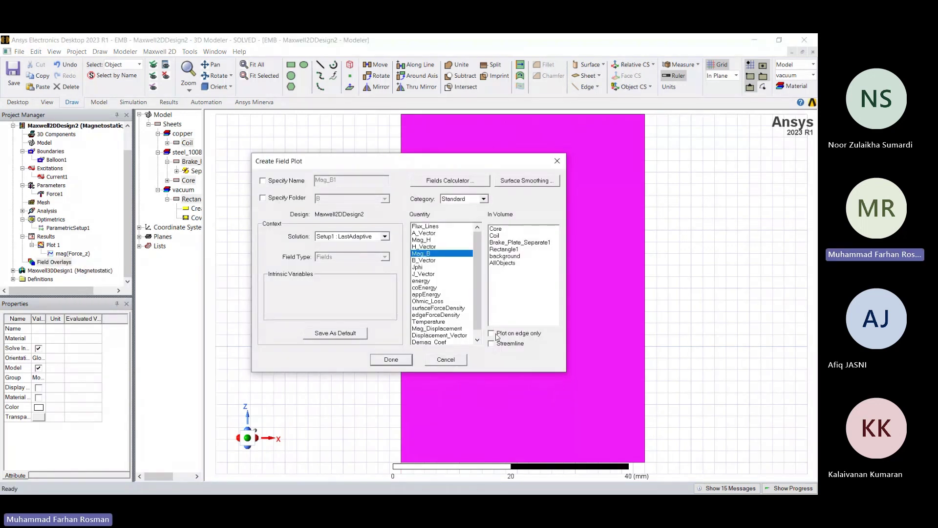
pyautogui.click(405, 361)
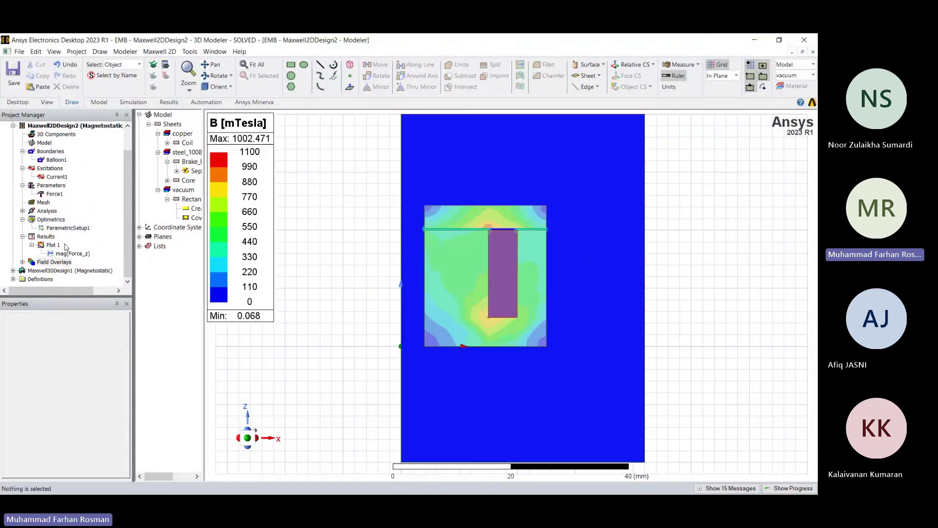
# Step: Animate the Mag_B1 plot over all gap values from 0.2 mm to 1 mm, keeping the animation controls clear of the model
pyautogui.doubleClick(54, 263)
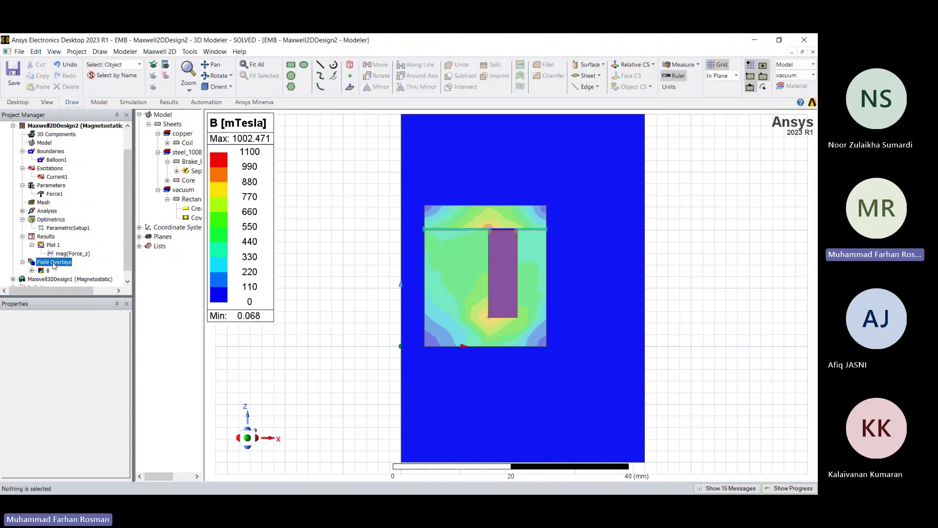
pyautogui.click(49, 271)
pyautogui.click(32, 271)
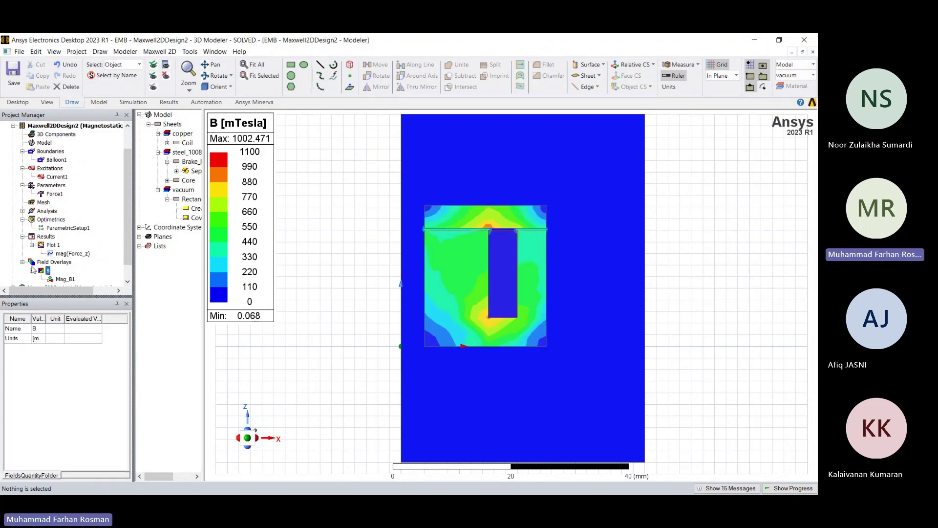
pyautogui.click(61, 279)
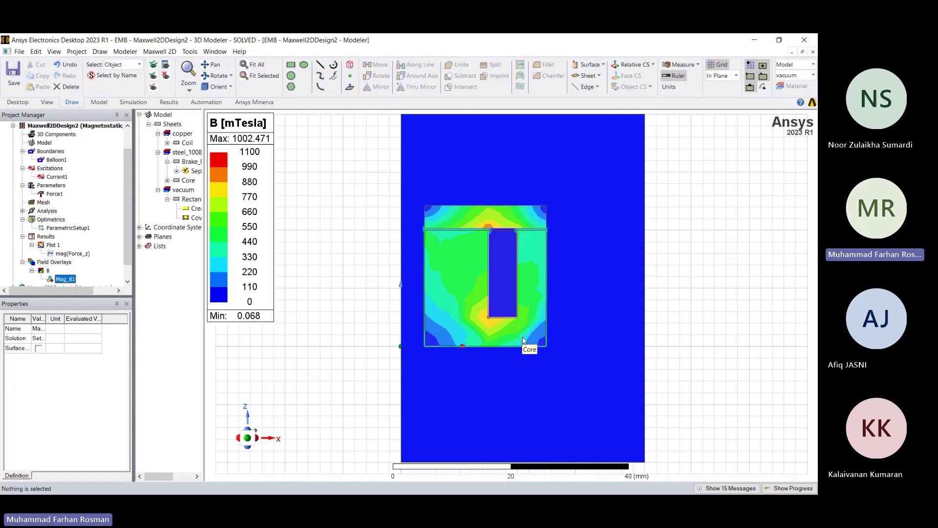
pyautogui.scroll(-1, 119, 255)
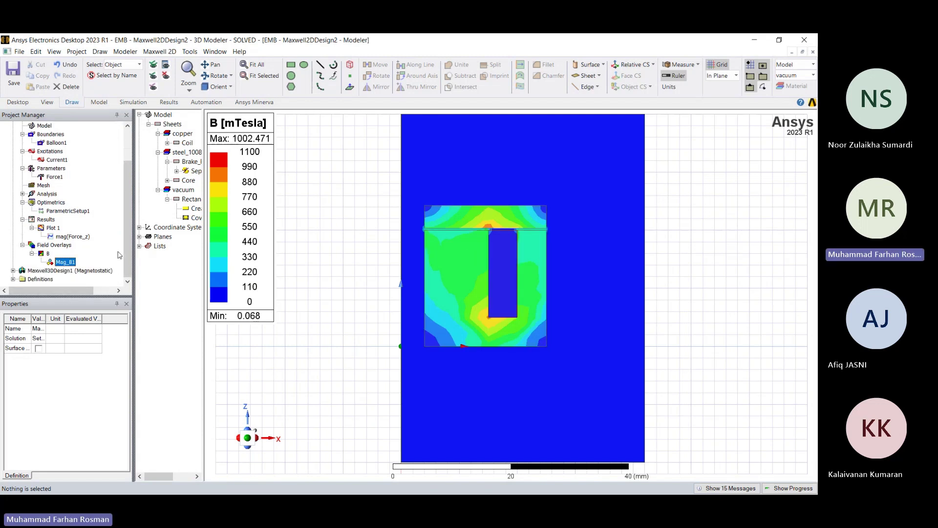
pyautogui.rightClick(62, 264)
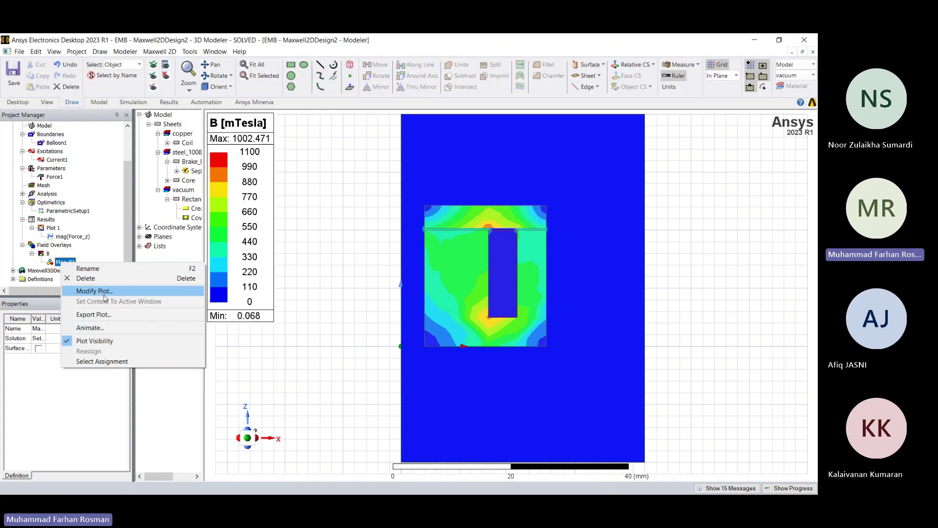
pyautogui.click(119, 328)
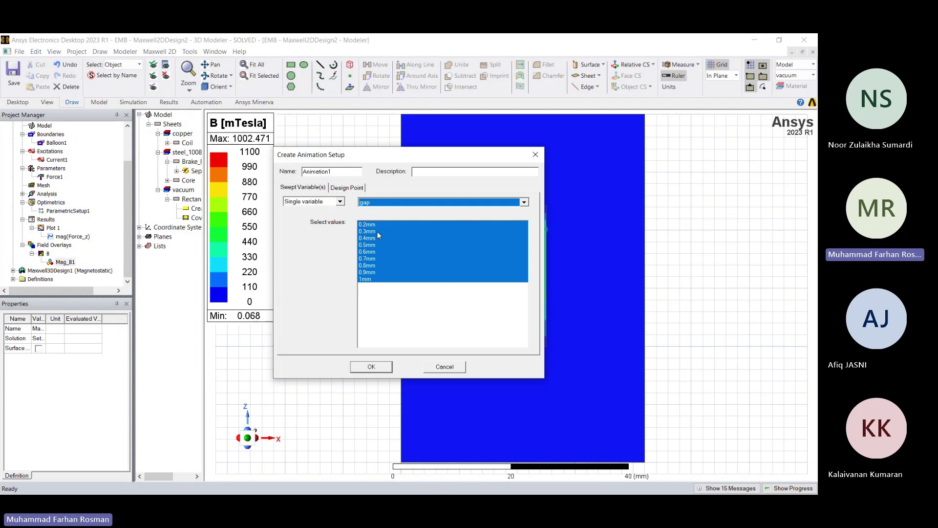
pyautogui.click(371, 367)
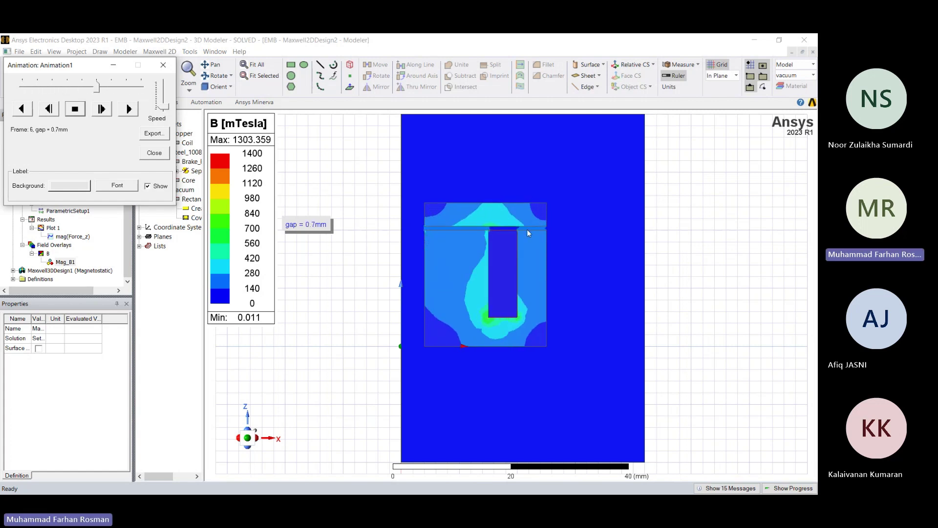
pyautogui.moveTo(87, 65); pyautogui.dragTo(719, 209)
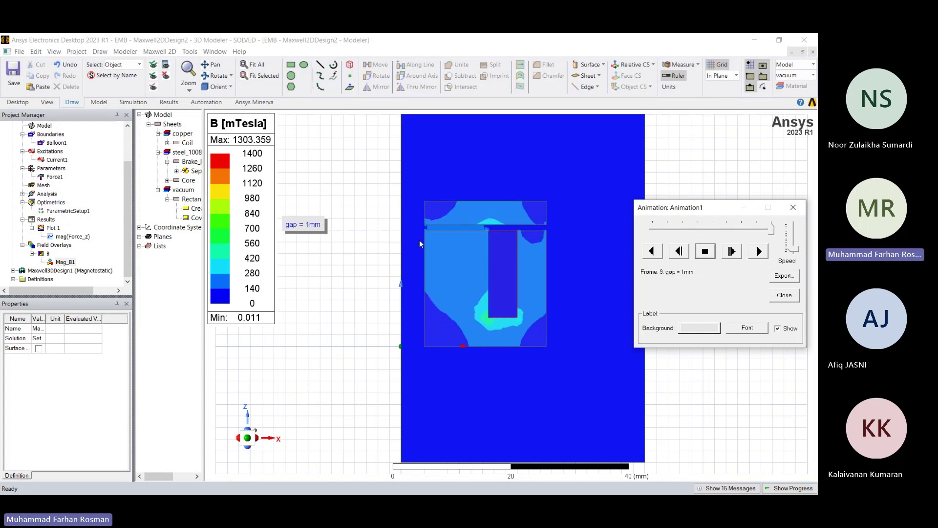
# Step: Rename the Maxwell2DDesign2 design as Demo2d
pyautogui.scroll(2, 91, 265)
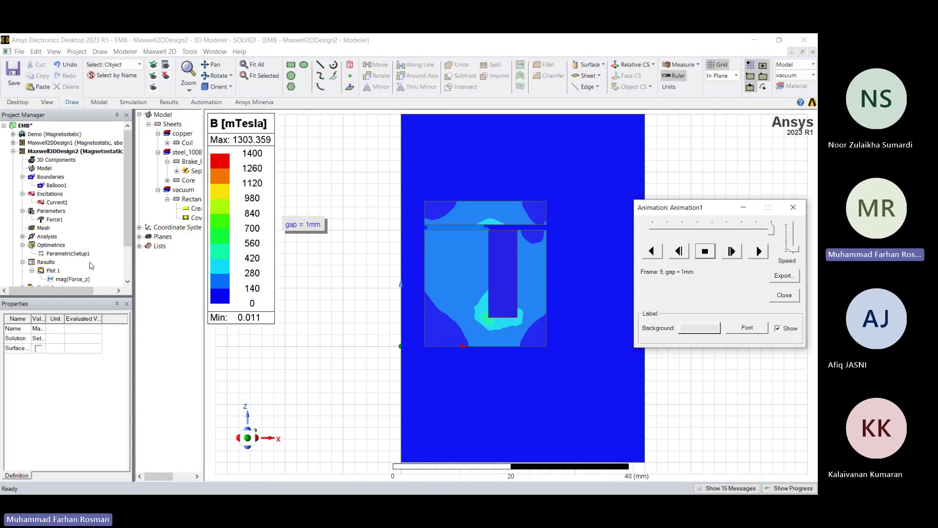
pyautogui.rightClick(52, 152)
pyautogui.click(83, 180)
pyautogui.write('DEmo')
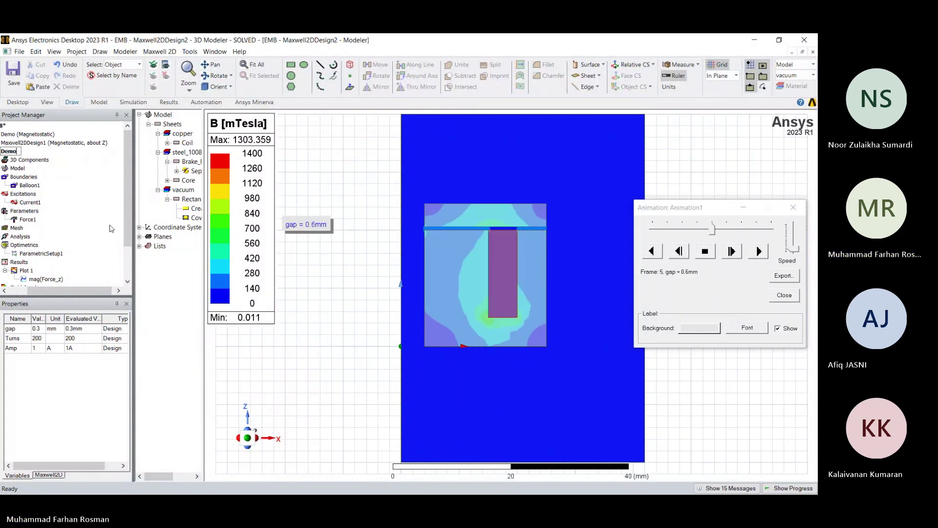
pyautogui.write('2d')
pyautogui.press('Return')
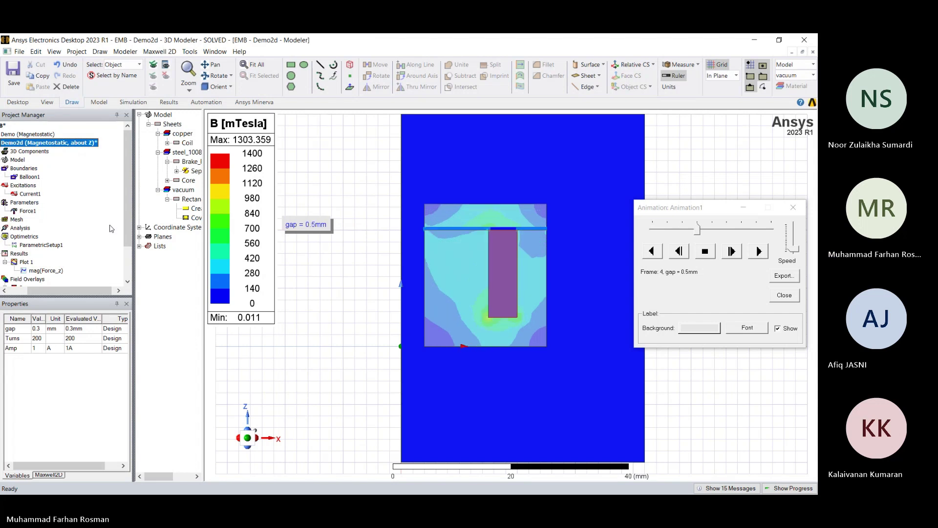
# Step: Look through the Demo2d results and field overlays, and select the Demo and Demo2d designs in the project
pyautogui.click(25, 290)
pyautogui.scroll(-2, 60, 219)
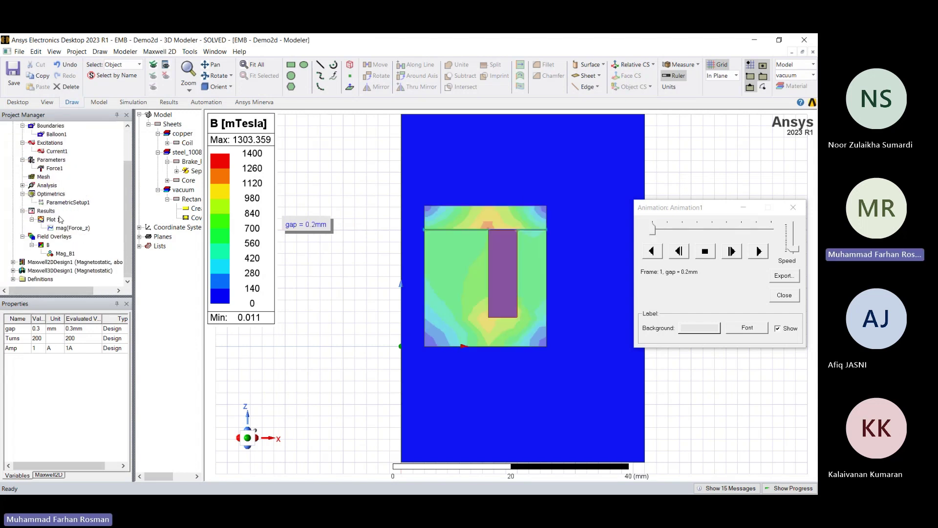
pyautogui.scroll(2, 60, 220)
pyautogui.click(57, 135)
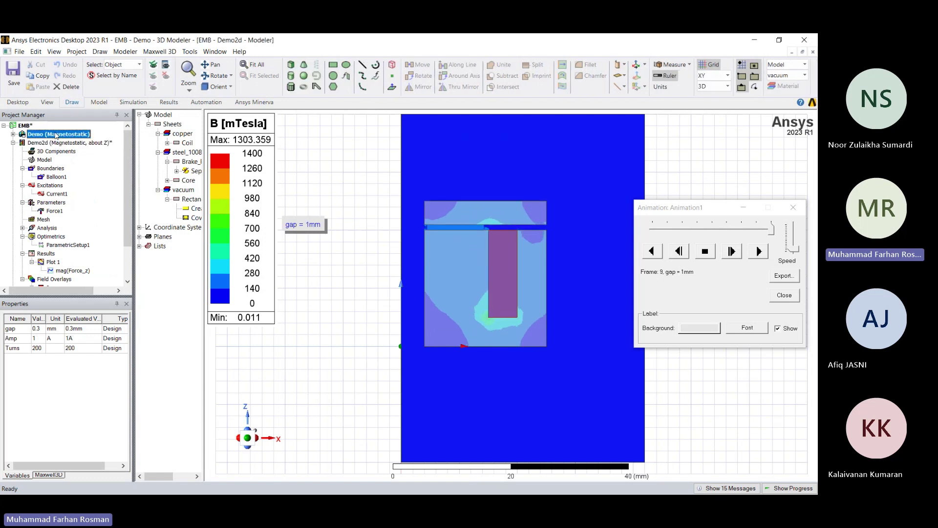
pyautogui.click(58, 142)
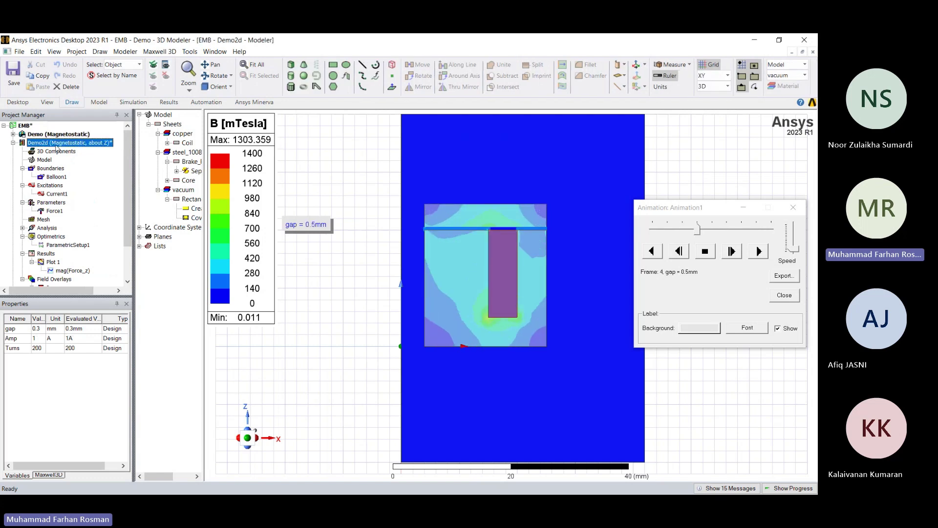
# Step: Close the flux density animation and save the EMB project
pyautogui.click(793, 207)
pyautogui.click(429, 215)
pyautogui.click(16, 88)
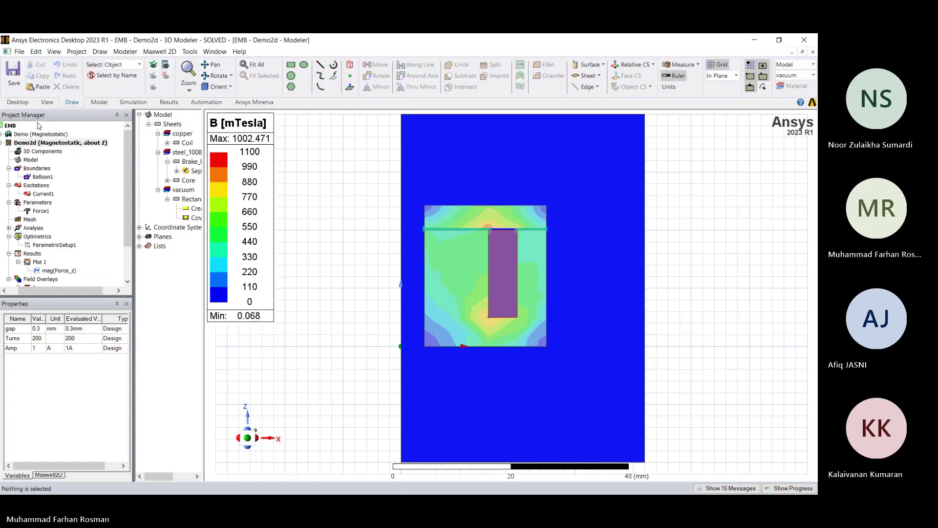
# Step: Review the Demo2d mag(Force_z) versus gap plot and browse the contents of the Demo and Demo2d designs, leaving both collapsed
pyautogui.doubleClick(53, 270)
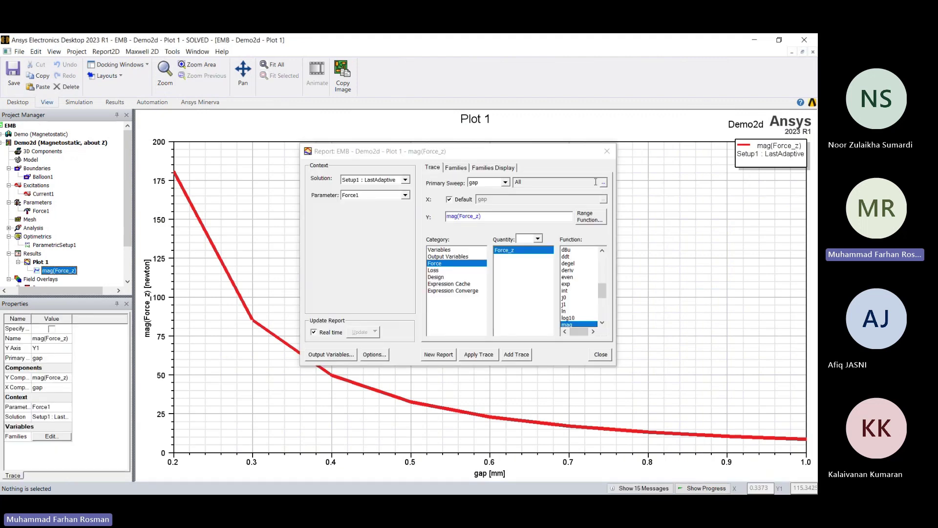
pyautogui.click(606, 151)
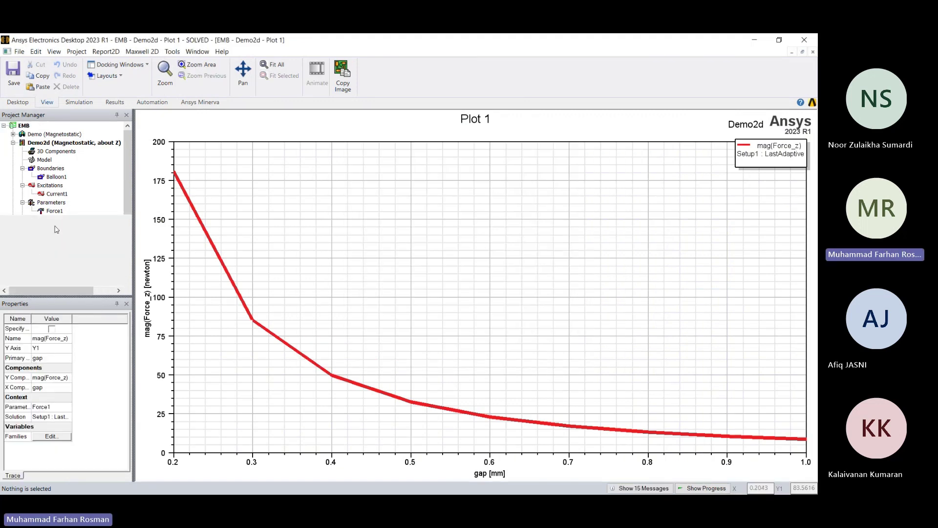
pyautogui.click(14, 135)
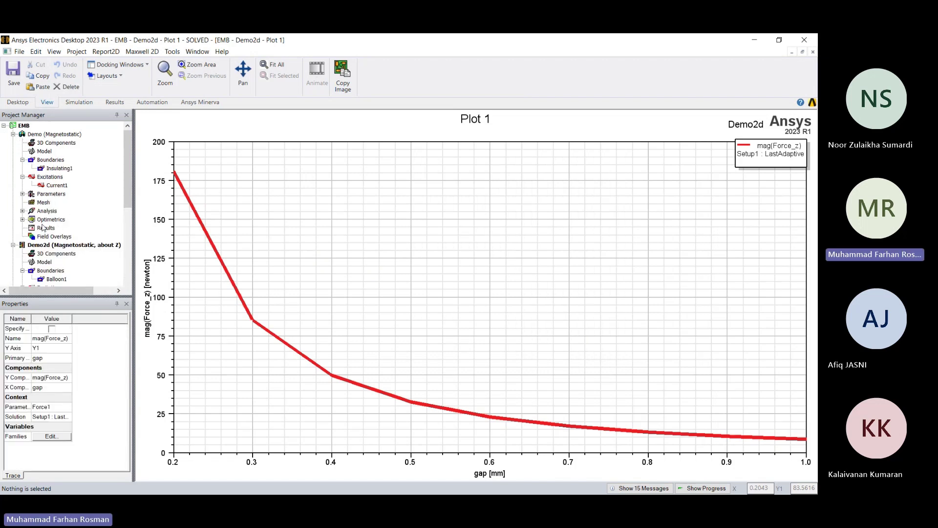
pyautogui.scroll(-1, 62, 222)
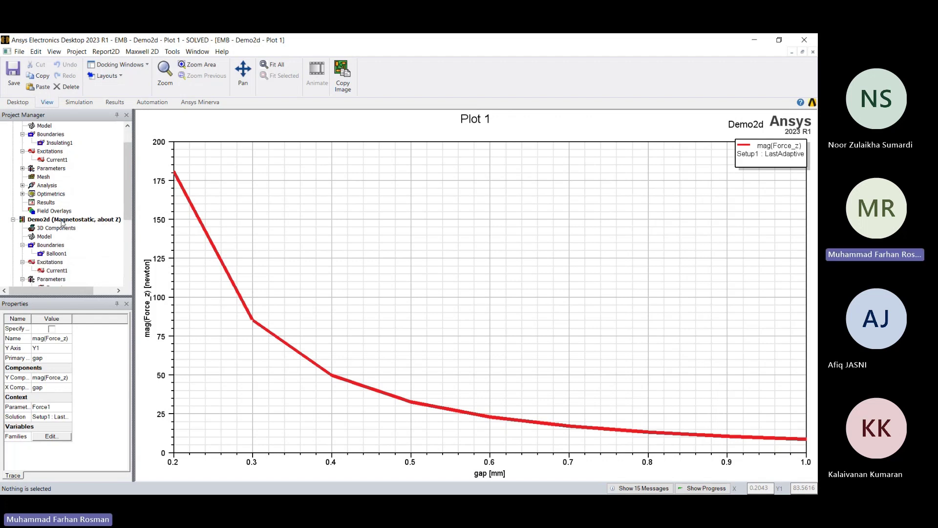
pyautogui.scroll(-3, 60, 213)
pyautogui.scroll(4, 64, 209)
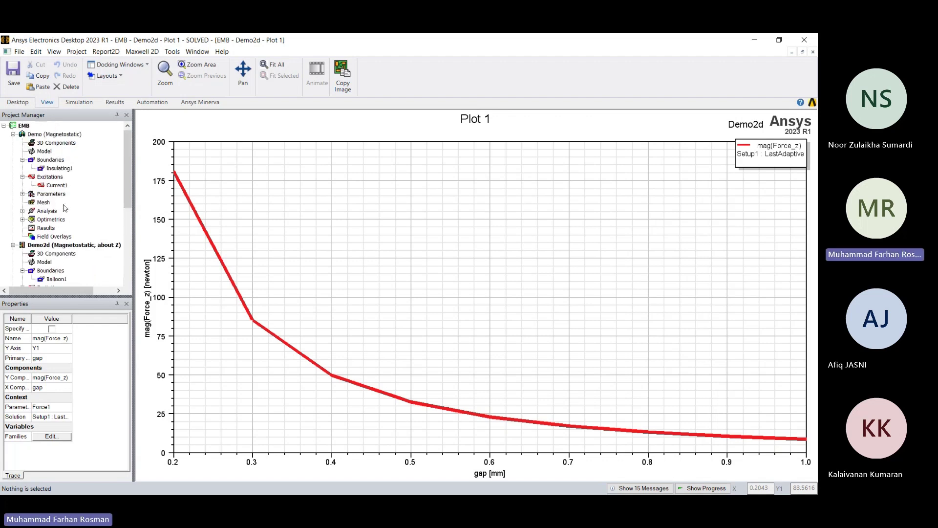
pyautogui.click(13, 134)
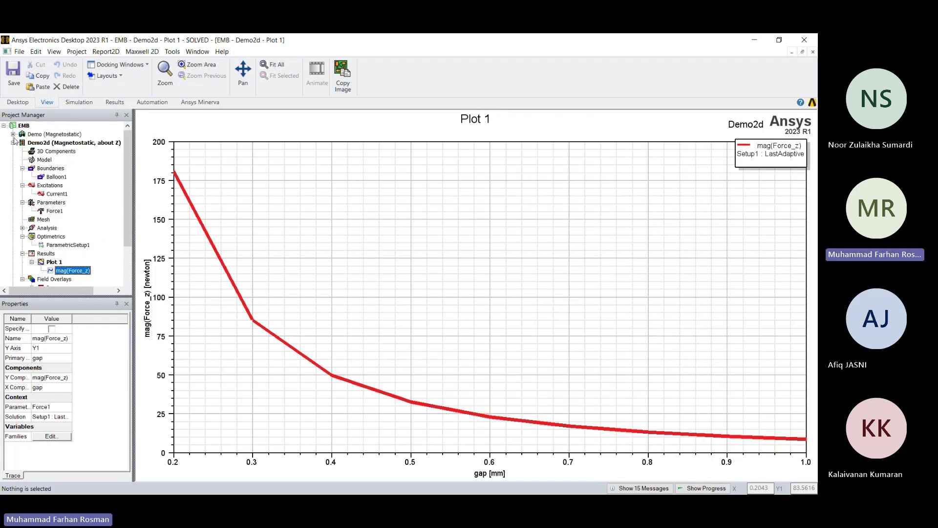
pyautogui.click(13, 142)
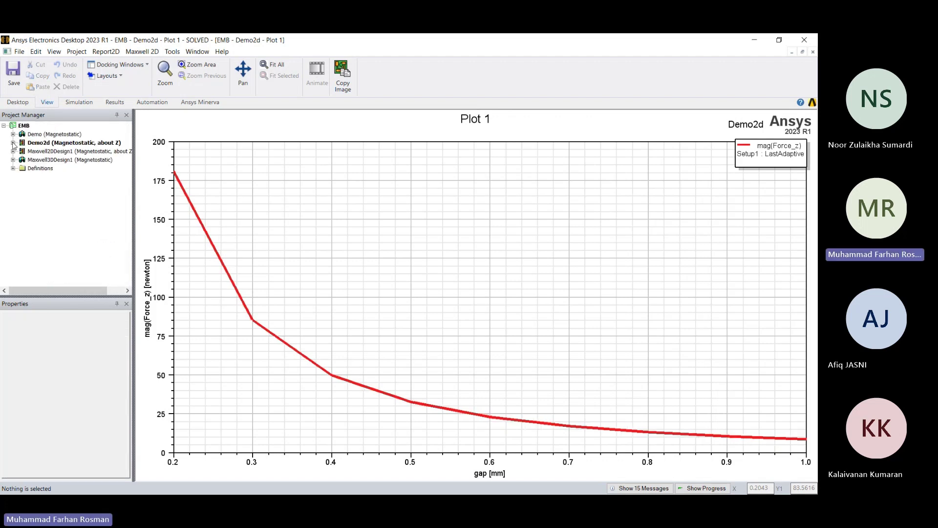
# Step: Examine Plot 1 of Maxwell3DDesign1 to compare Force_mag with the imported mag(Force_z) curve over the gap, revisiting the Demo2d model in between
pyautogui.doubleClick(36, 158)
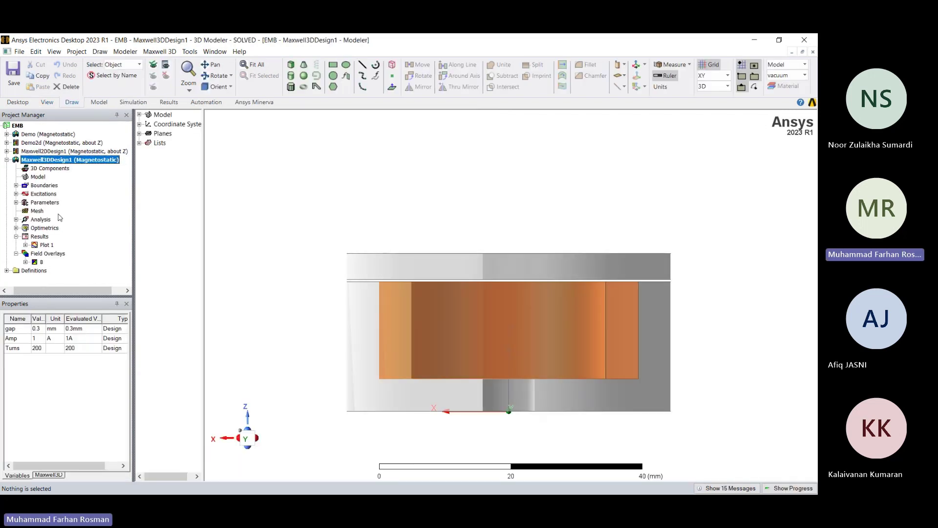
pyautogui.doubleClick(47, 244)
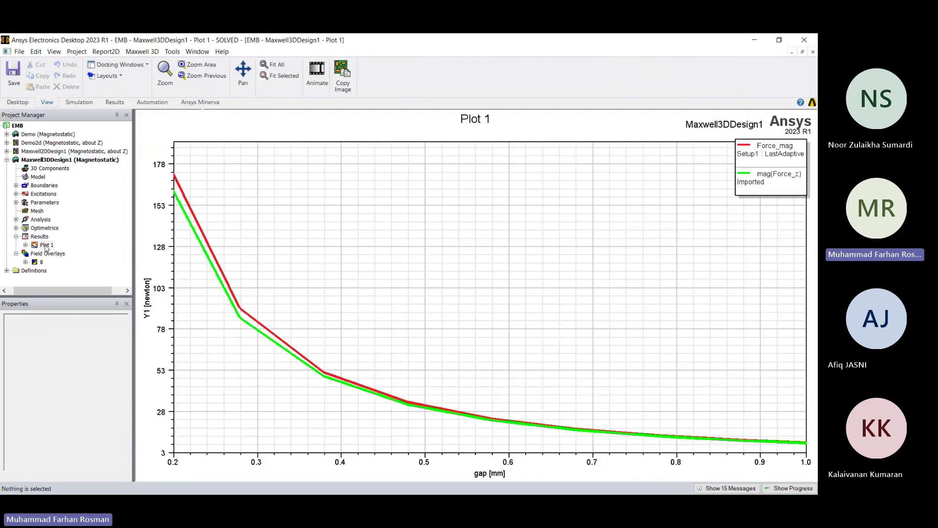
pyautogui.doubleClick(38, 143)
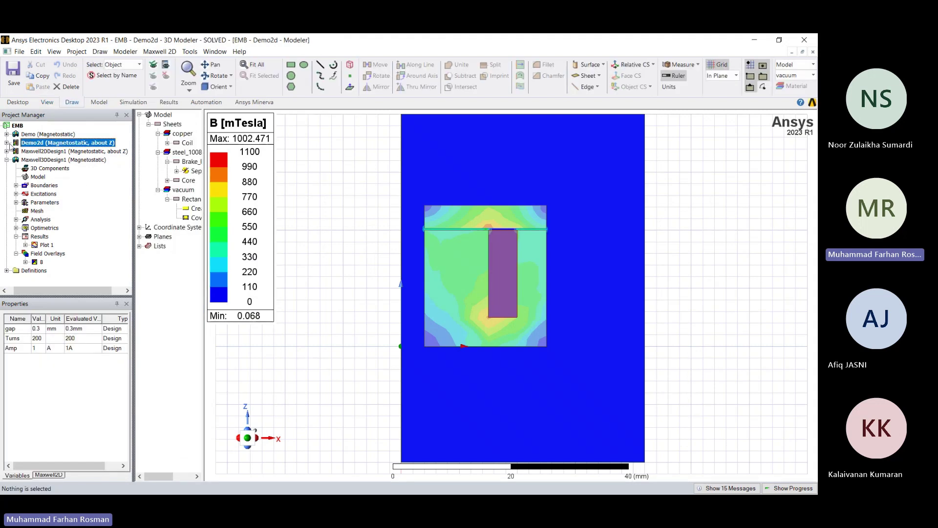
pyautogui.click(7, 142)
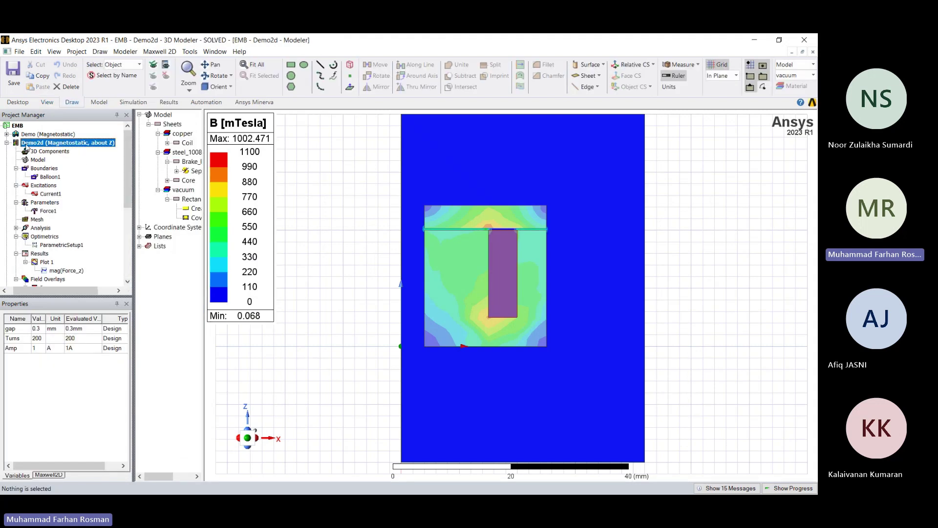
pyautogui.click(7, 143)
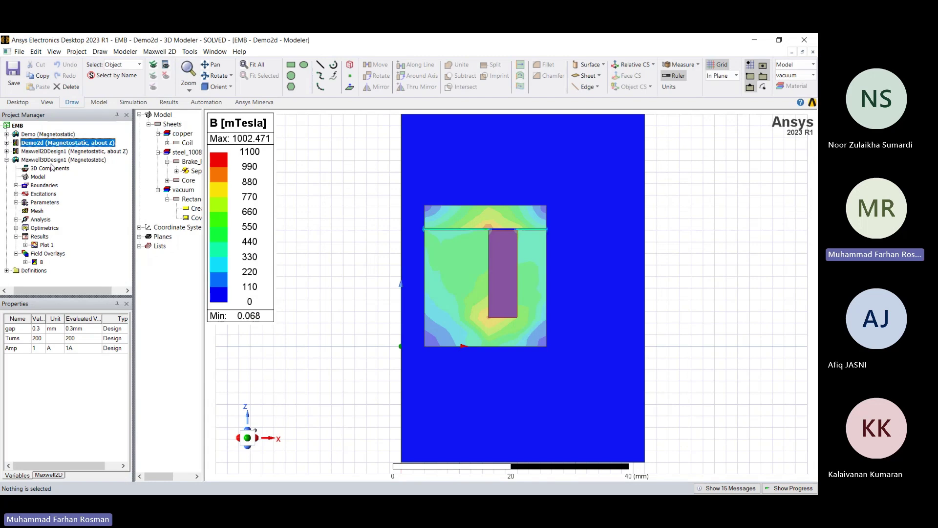
pyautogui.click(56, 163)
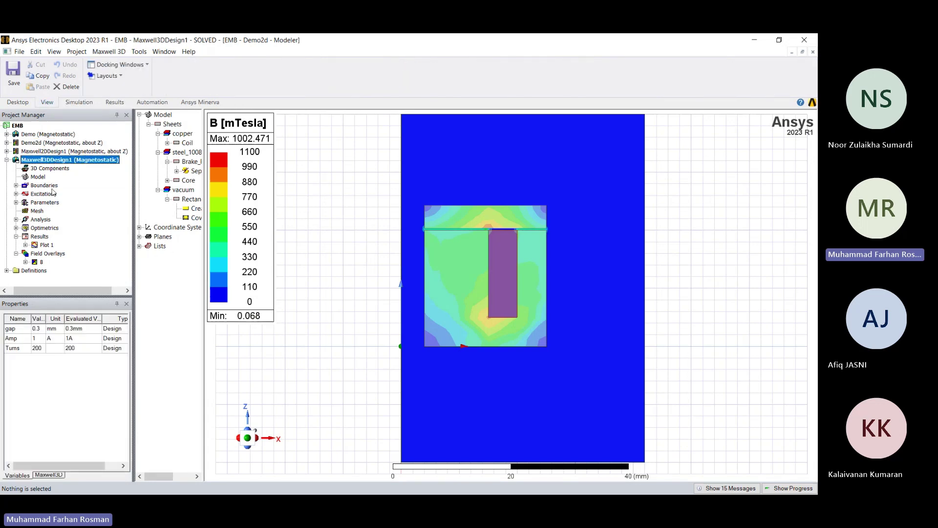
pyautogui.doubleClick(39, 245)
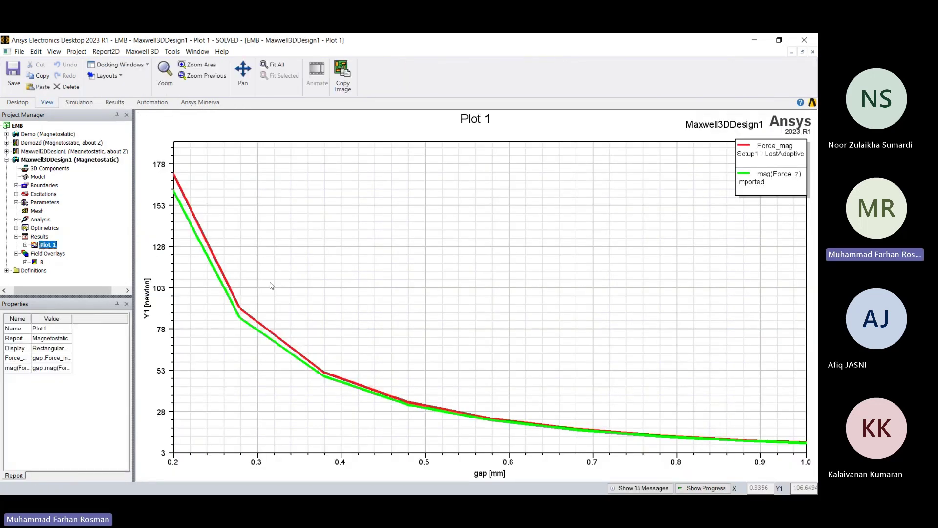